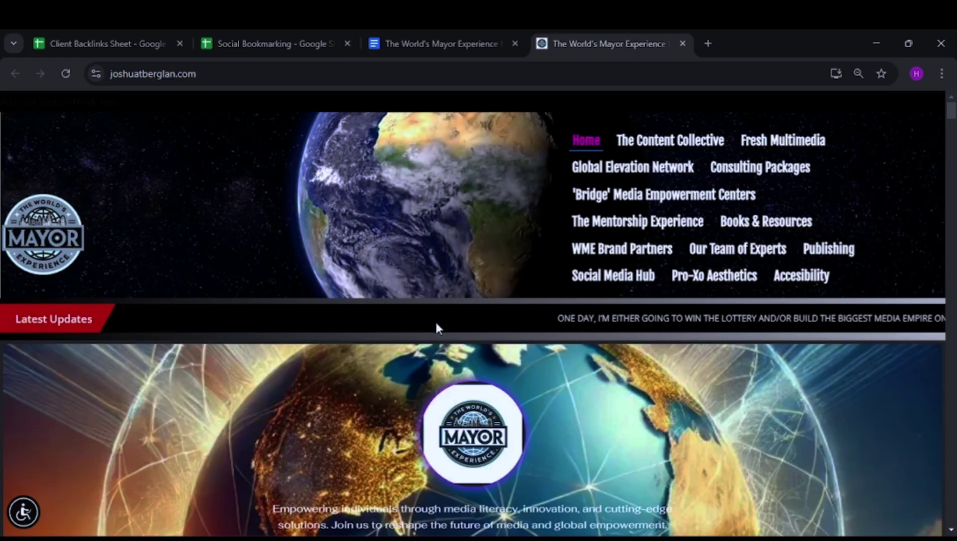
- Look through The World's Mayor Experience home page, including its What We Offer cards and The Content Collective section
scroll(430, 334, down, 4)
scroll(428, 334, down, 3)
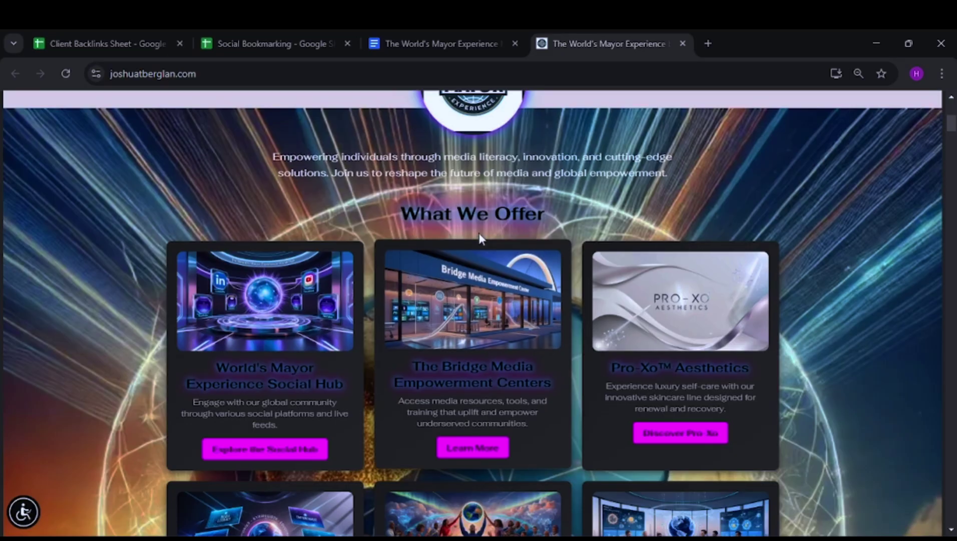
scroll(480, 236, up, 7)
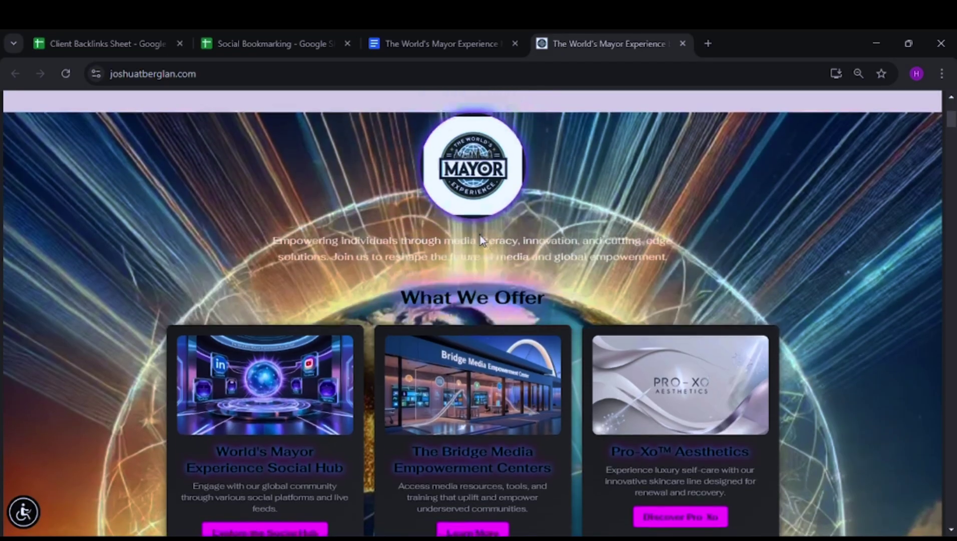
scroll(479, 233, down, 12)
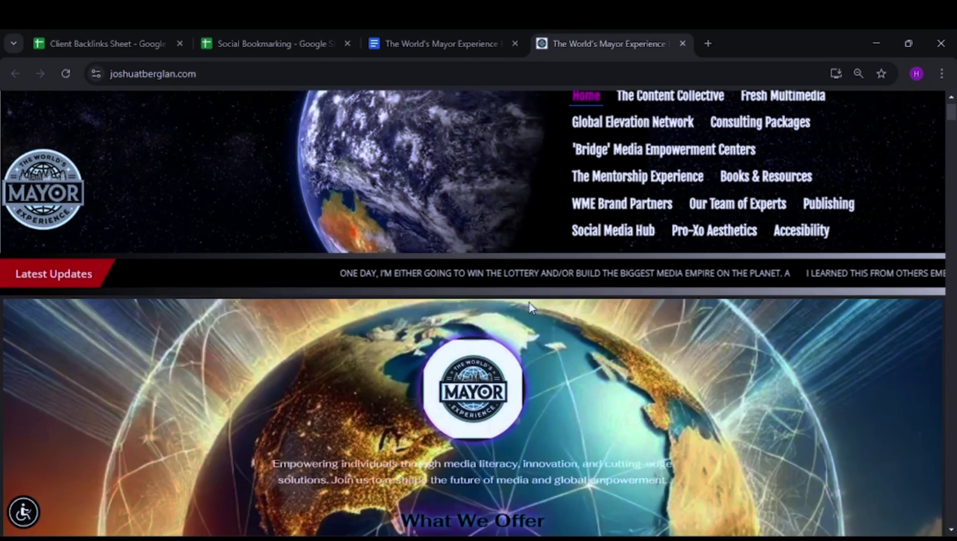
scroll(529, 301, down, 15)
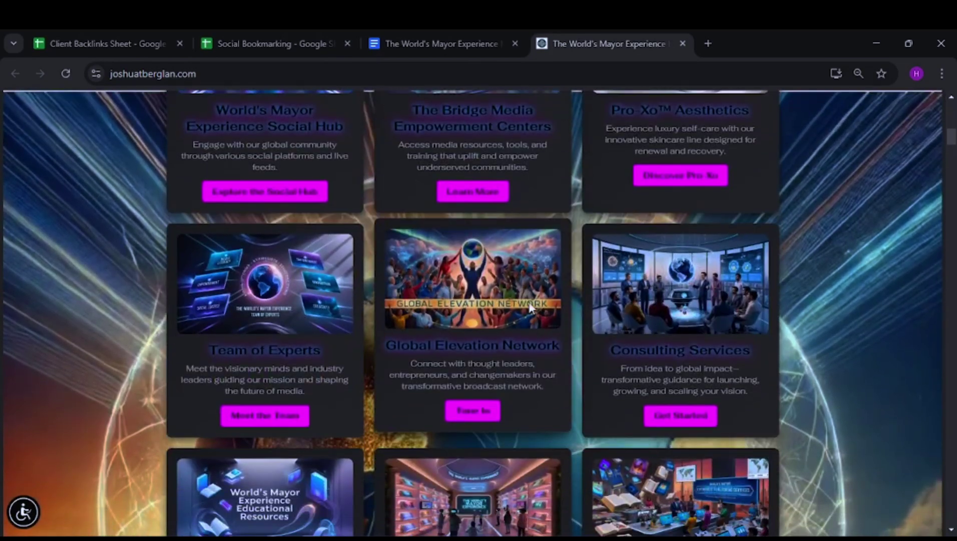
scroll(524, 300, down, 5)
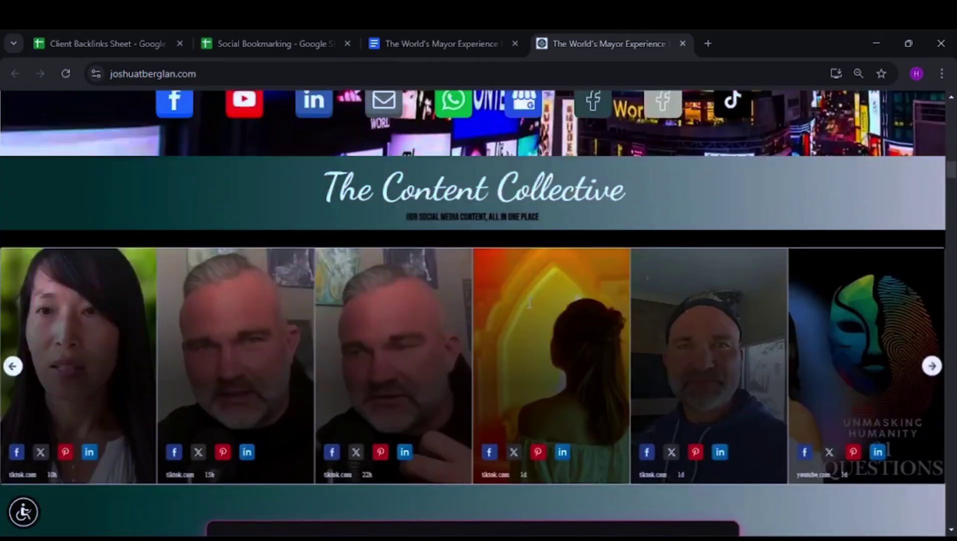
scroll(524, 300, up, 15)
scroll(524, 302, up, 7)
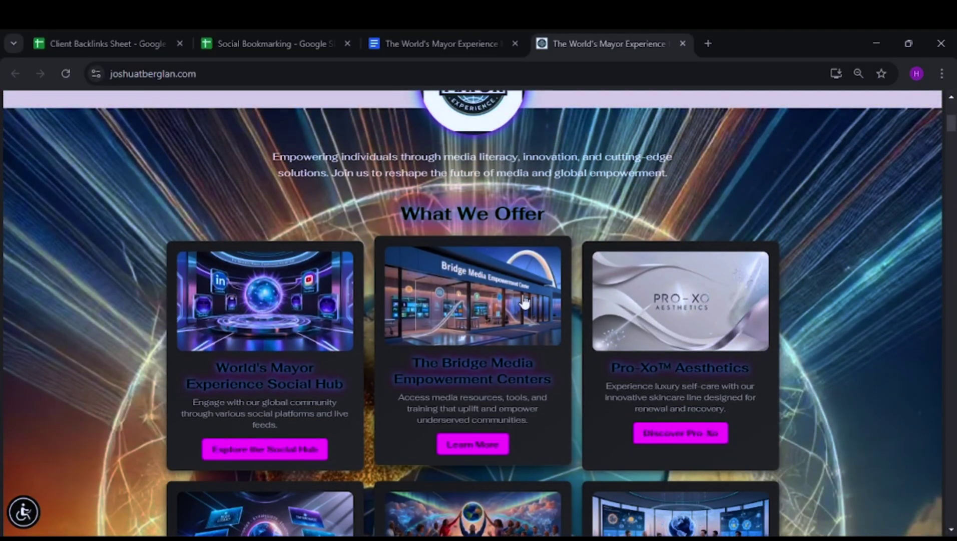
scroll(524, 302, up, 7)
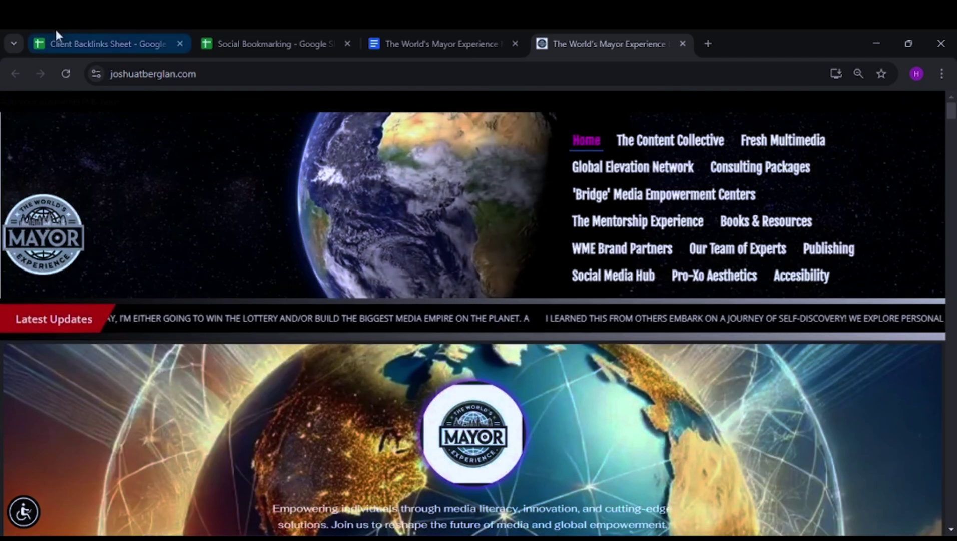
- Clear the stored password from cell E3 in the Client Backlinks Sheet
click(111, 32)
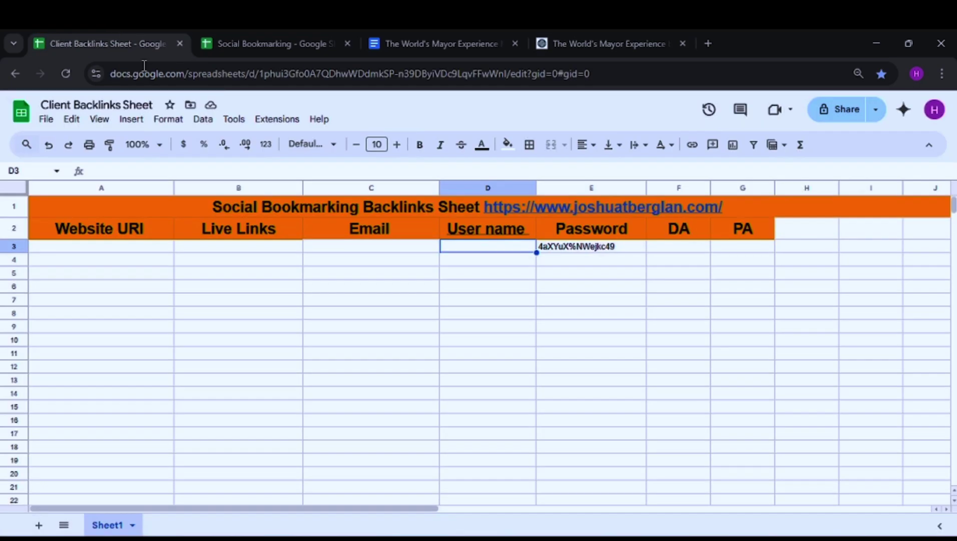
click(593, 245)
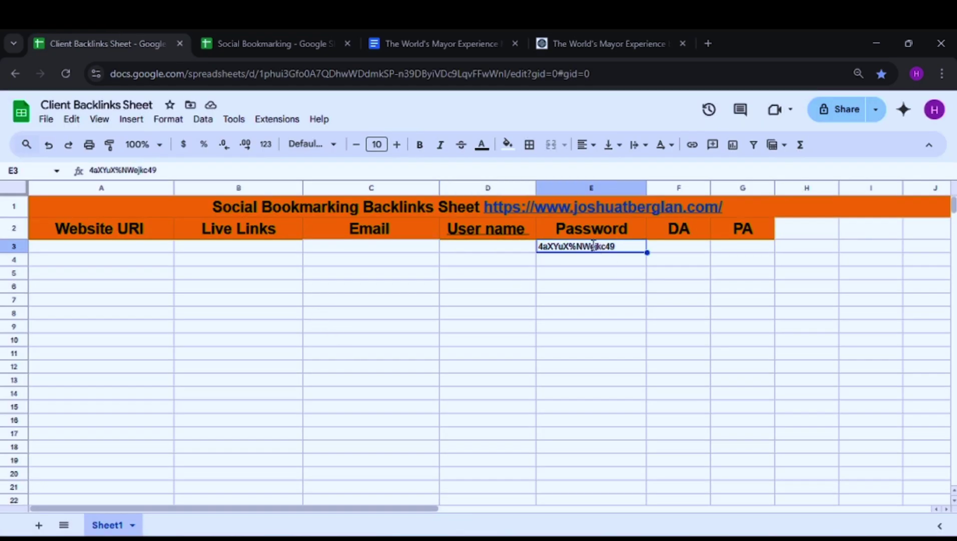
key(BackSpace)
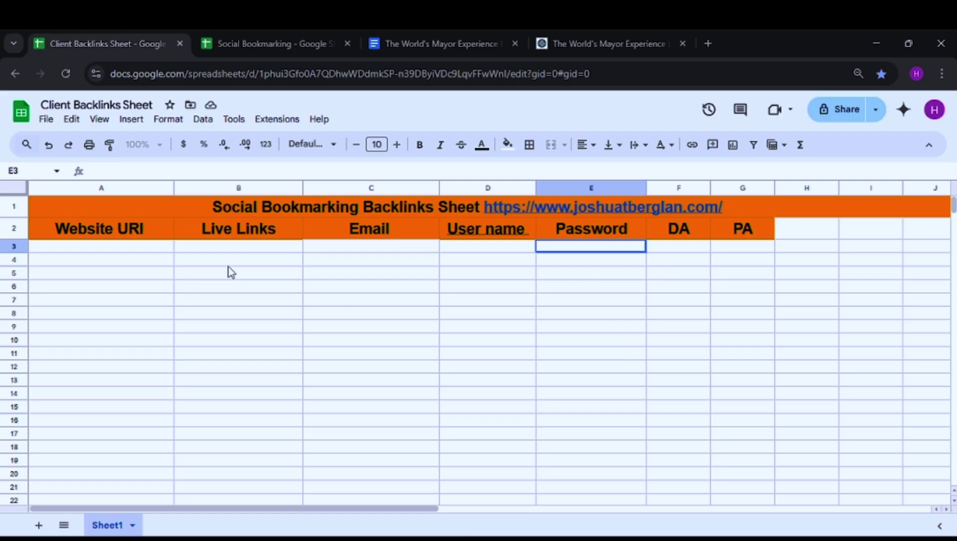
mouse_move(395, 216)
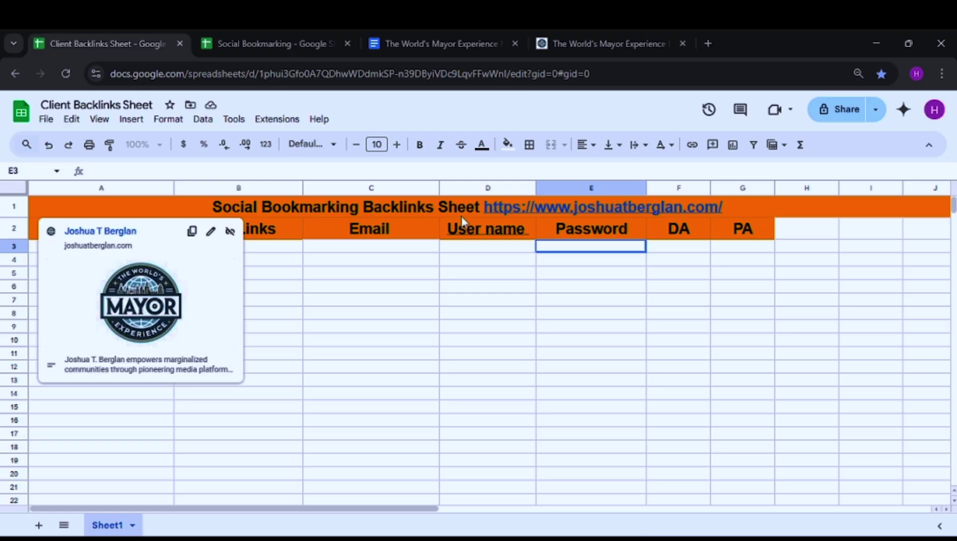
click(372, 366)
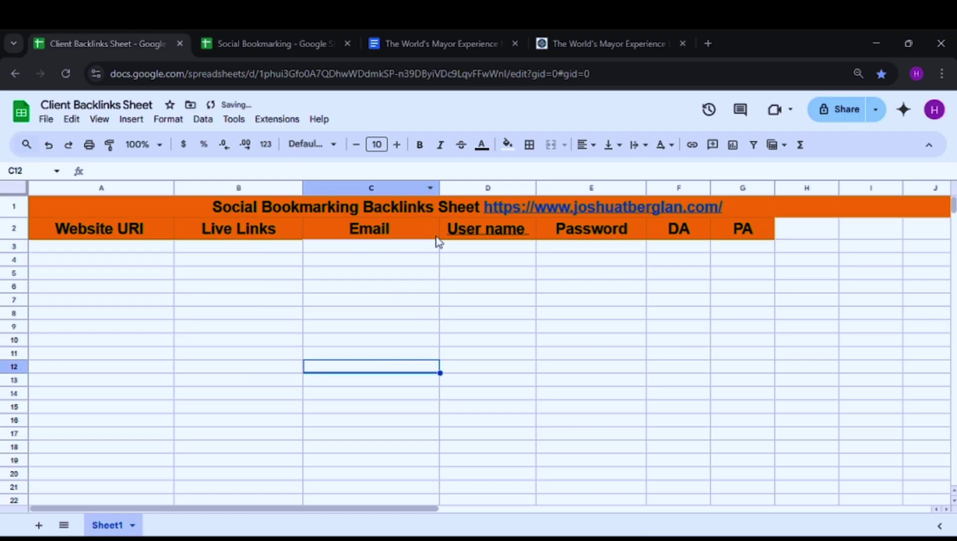
- Review the article in The World's Mayor Experience document and the site list in the Social Bookmarking sheet
click(460, 32)
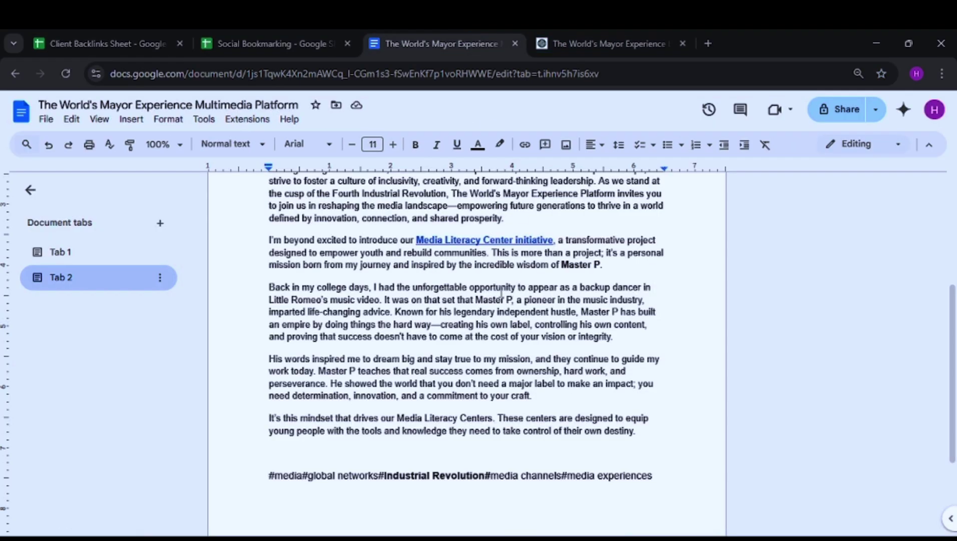
scroll(484, 289, up, 5)
scroll(483, 289, down, 4)
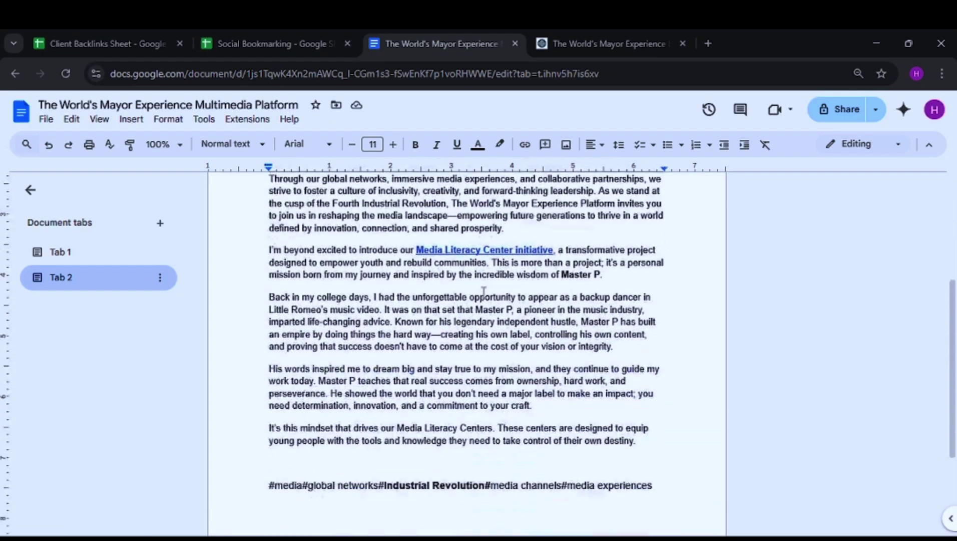
scroll(484, 289, up, 4)
click(256, 36)
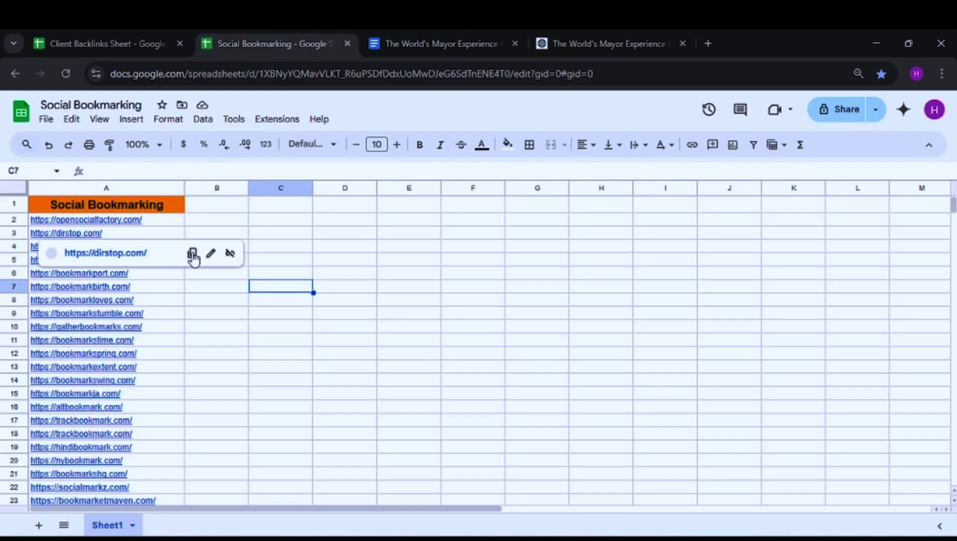
scroll(195, 351, down, 5)
scroll(192, 371, down, 10)
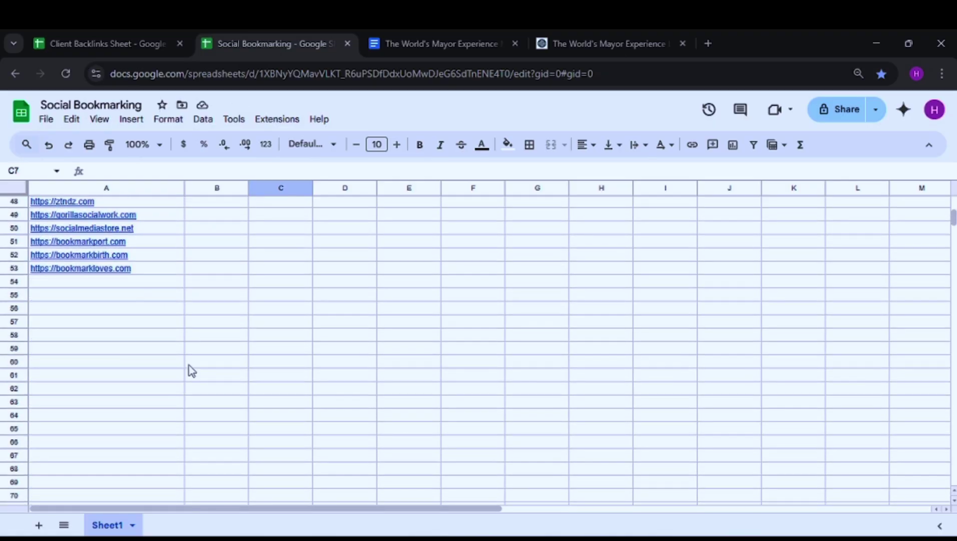
scroll(192, 370, up, 10)
scroll(177, 241, up, 5)
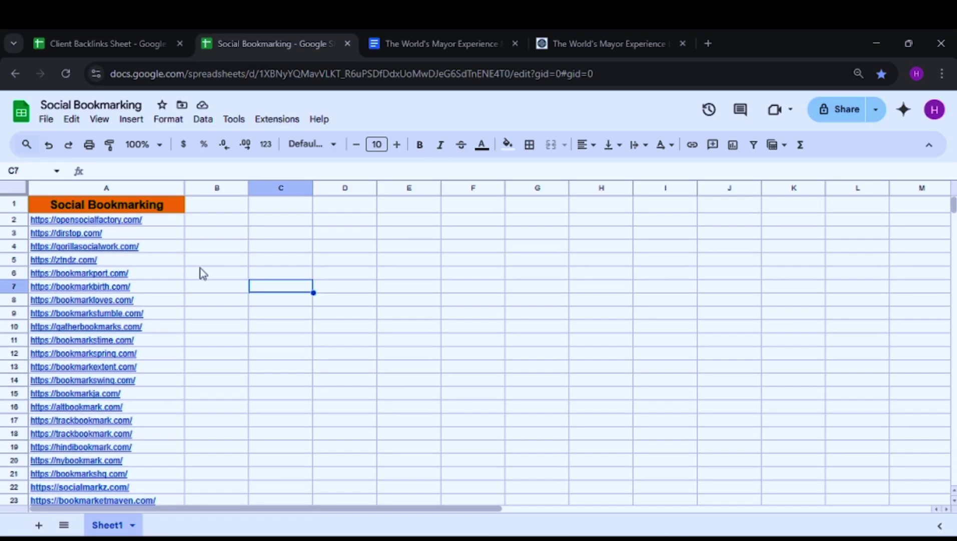
- Open opensocialfactory.com from the first link in the Social Bookmarking list and look over its home page
mouse_move(178, 229)
click(139, 222)
click(136, 240)
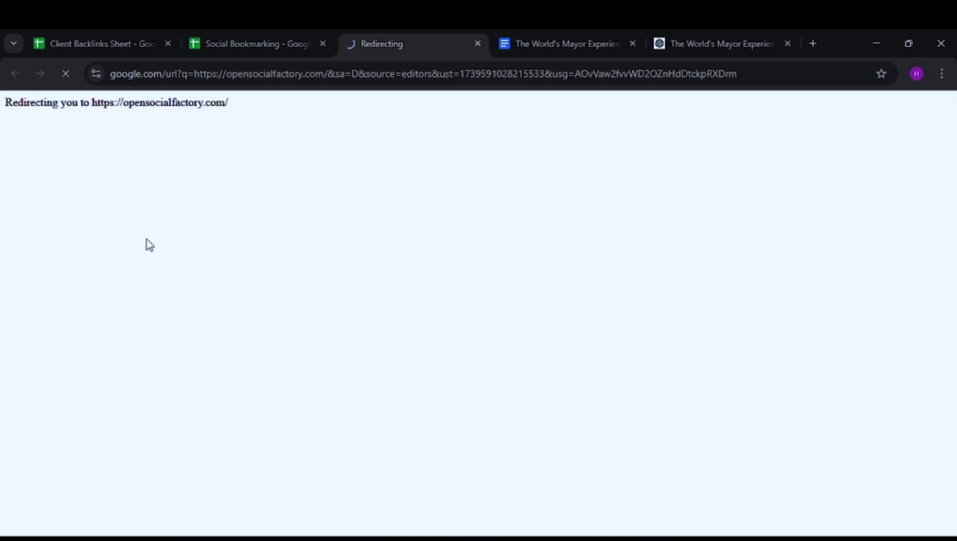
scroll(448, 171, down, 1)
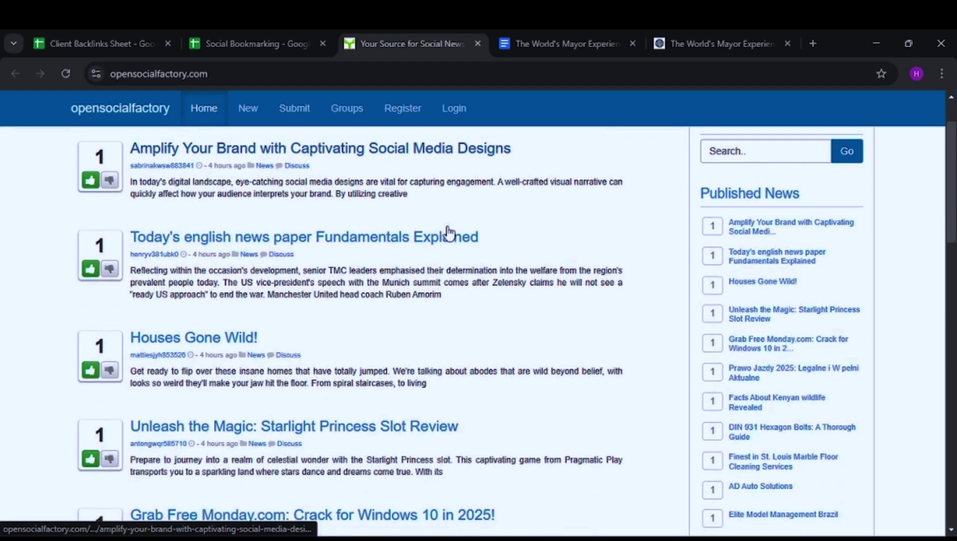
scroll(485, 225, up, 1)
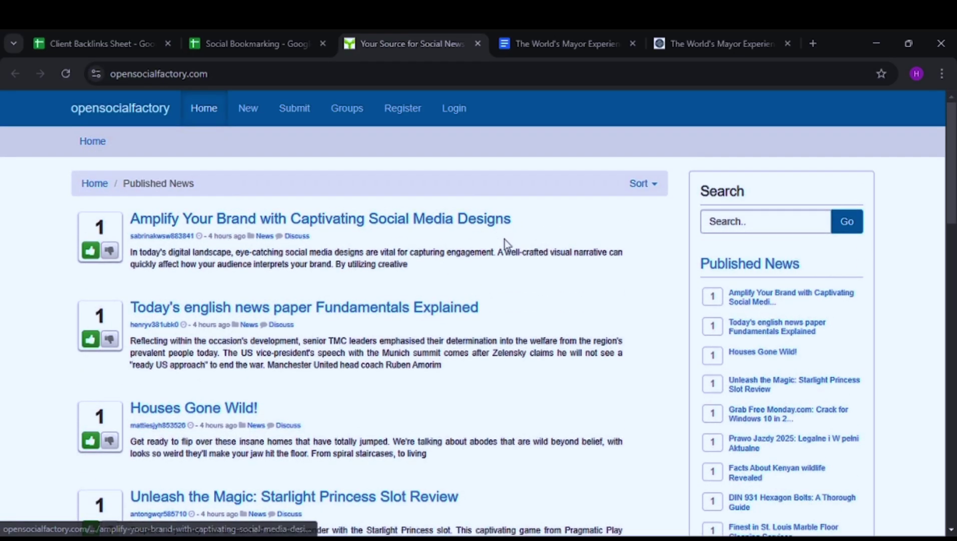
scroll(506, 246, down, 1)
scroll(505, 240, up, 1)
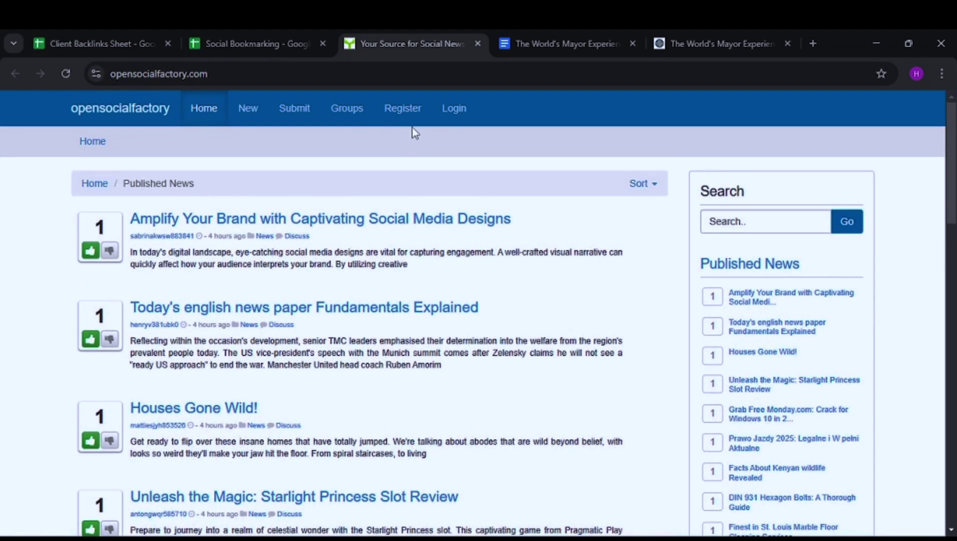
- Open the opensocialfactory registration form and complete the human verification check
click(404, 107)
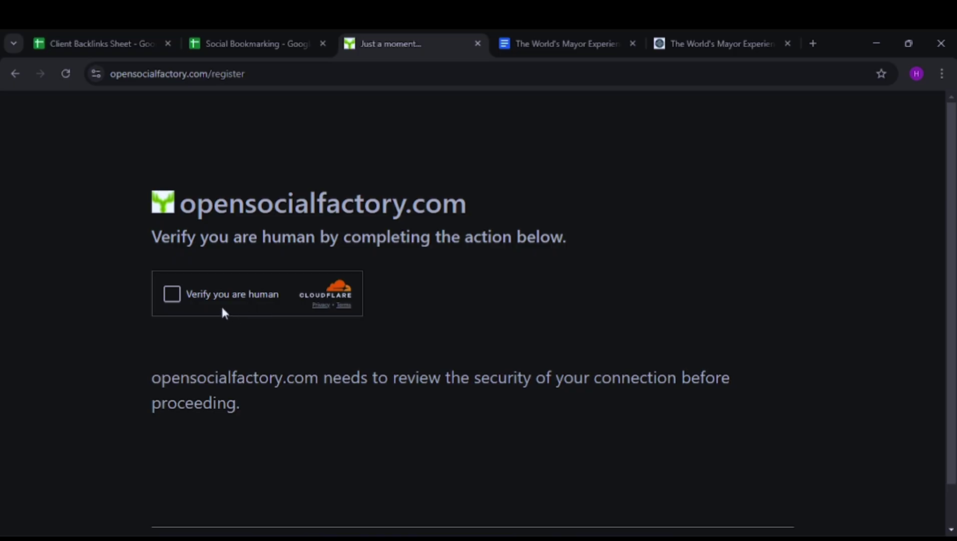
click(172, 294)
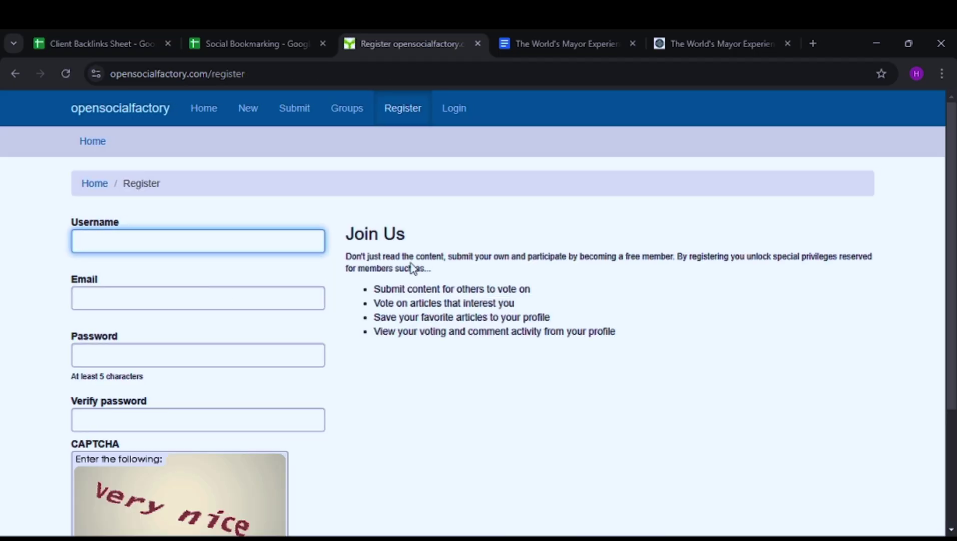
scroll(168, 241, down, 3)
scroll(184, 247, up, 3)
- Enter the chosen username in the registration form and fill in the account e-mail from the saved suggestion
click(157, 240)
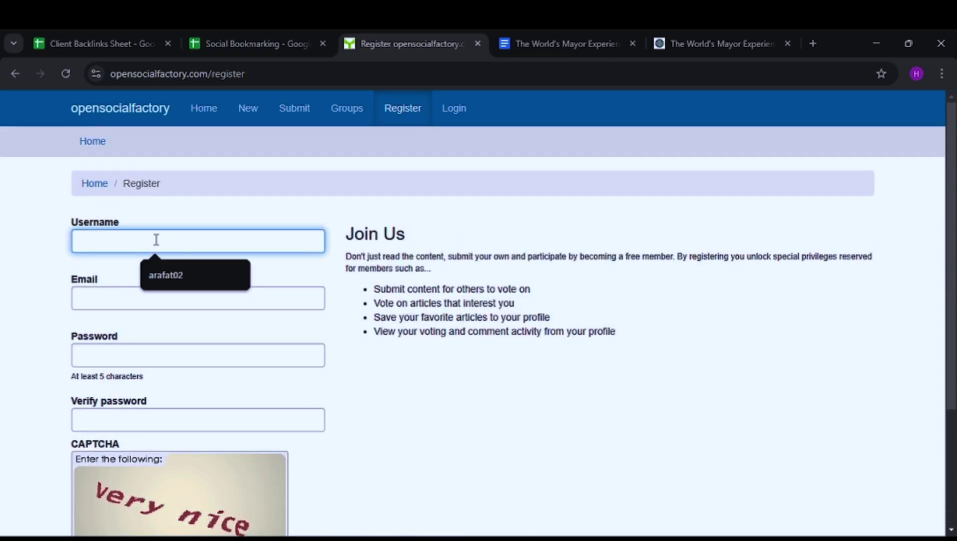
text(arafat01)
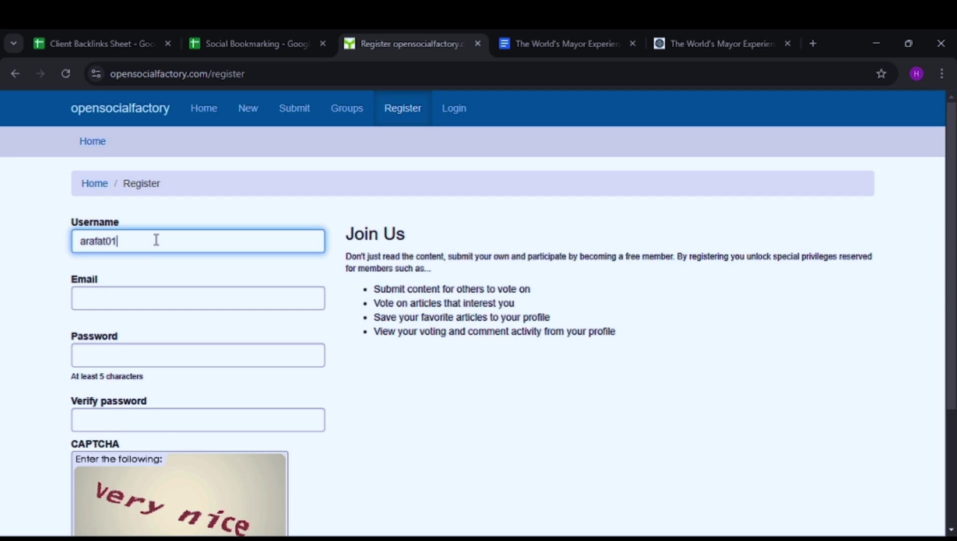
click(287, 276)
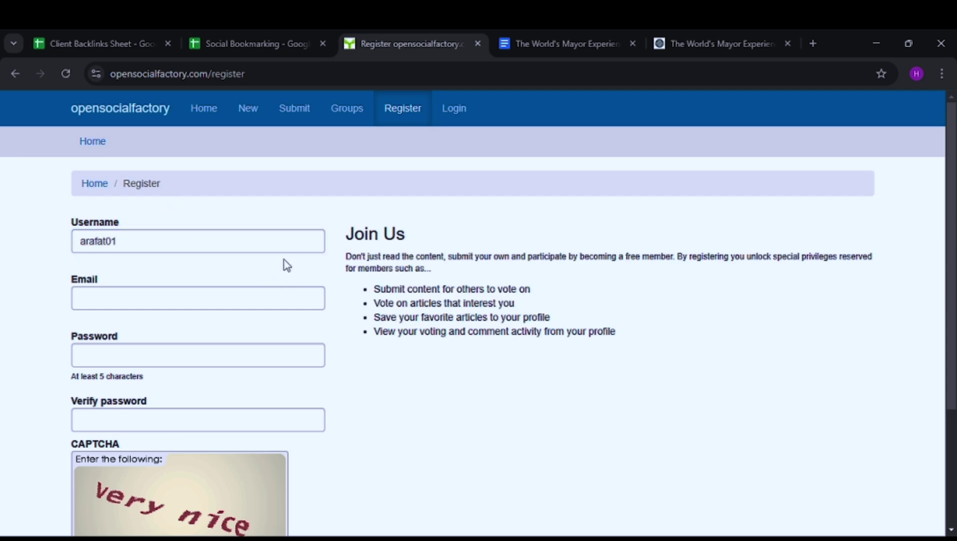
scroll(308, 279, down, 1)
click(160, 223)
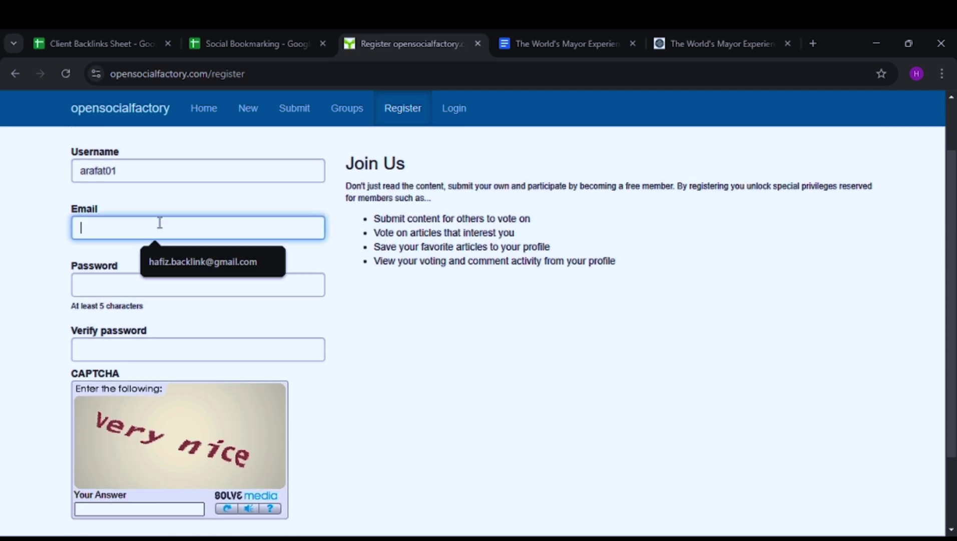
click(203, 257)
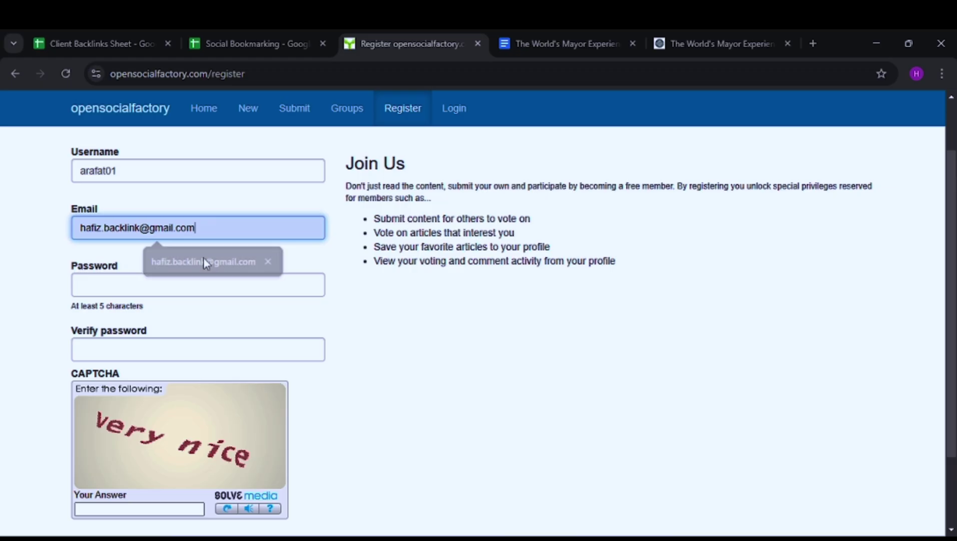
- Try to enter a self-chosen account password and paste it into the Verify password field
scroll(204, 259, down, 1)
click(120, 214)
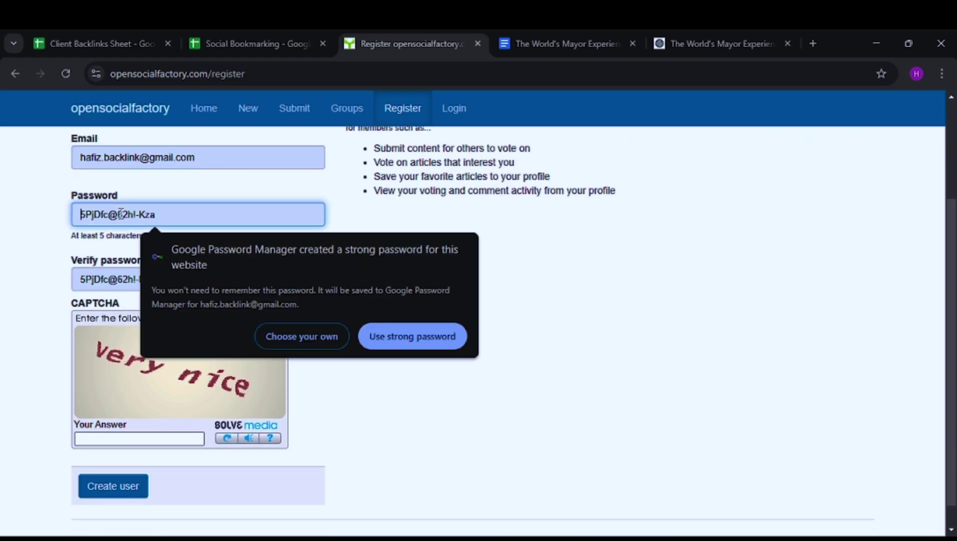
key(Escape)
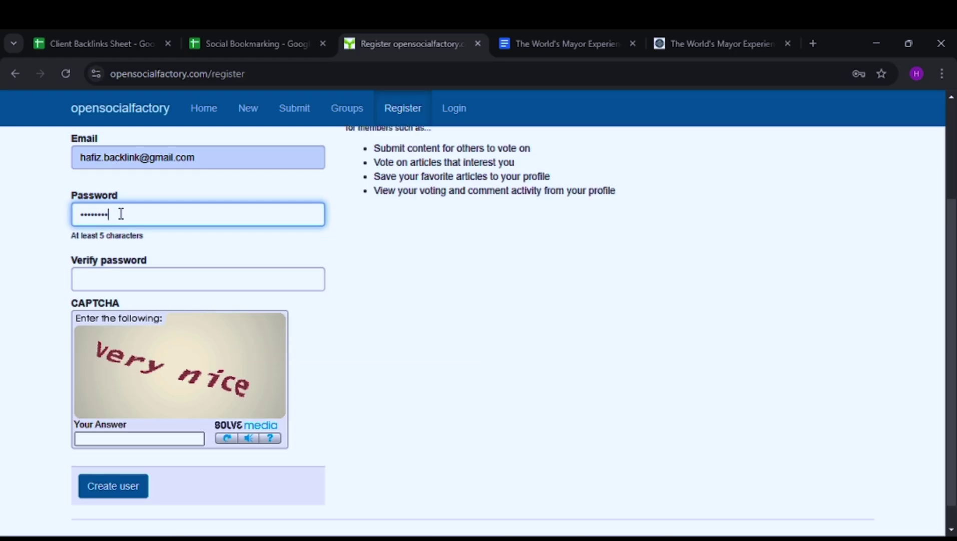
key(ctrl+a)
click(141, 269)
key(ctrl+v)
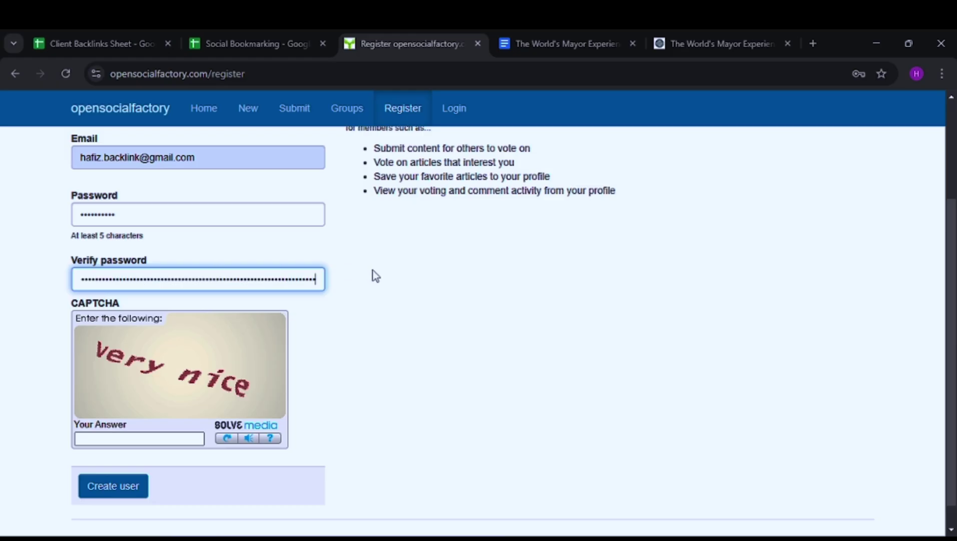
double_click(300, 277)
key(BackSpace)
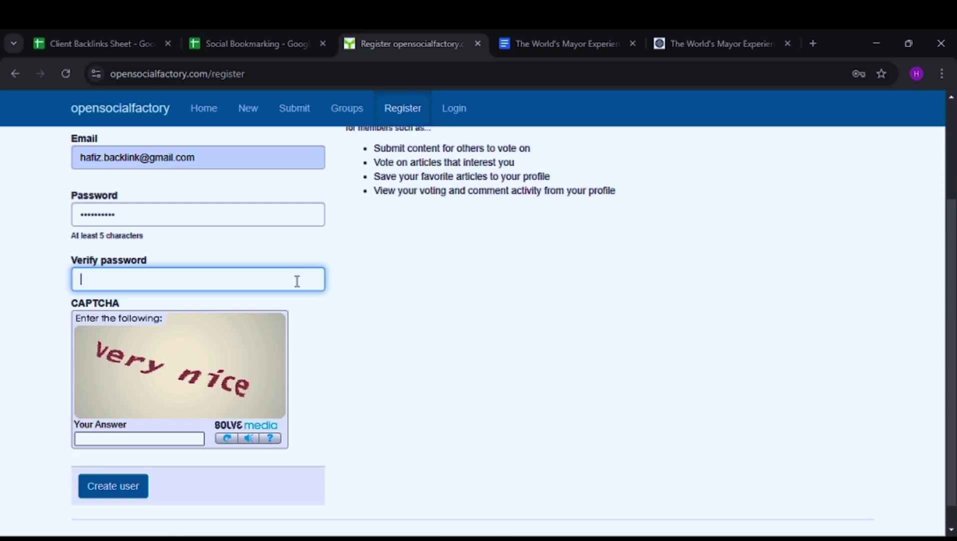
- Clear the Password field and accept the suggested strong password for both the Password and Verify password fields
double_click(187, 210)
key(BackSpace)
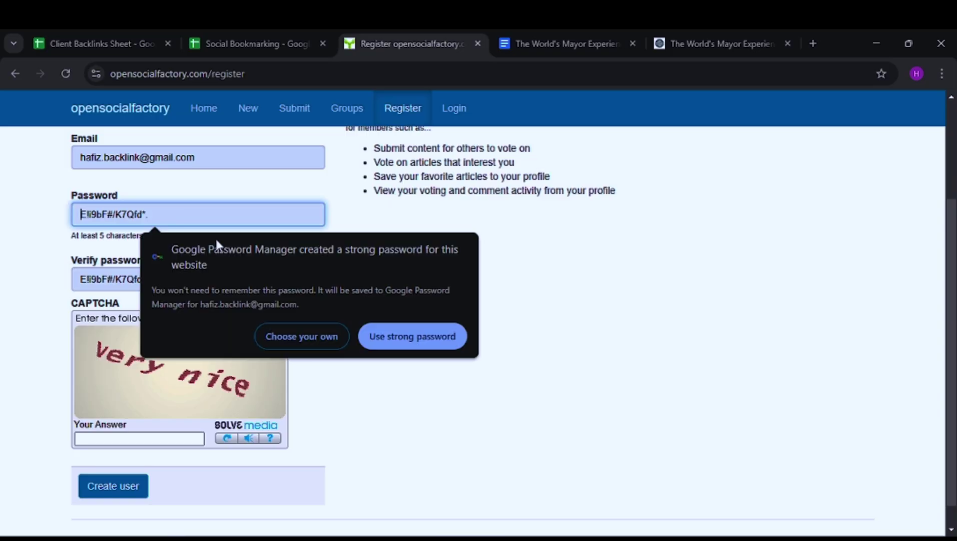
click(410, 335)
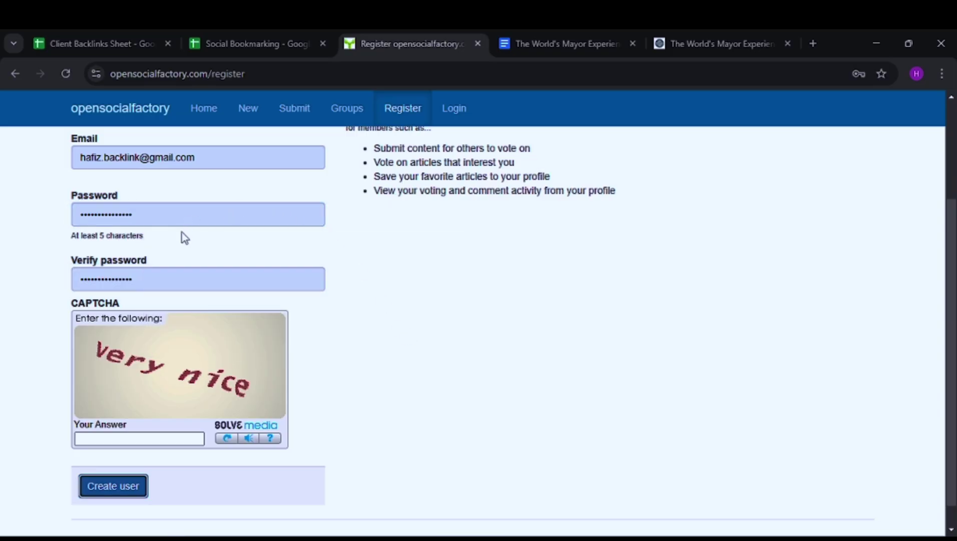
- Copy the generated account password from the registration form into cell E3 of the Client Backlinks Sheet
click(180, 217)
double_click(178, 216)
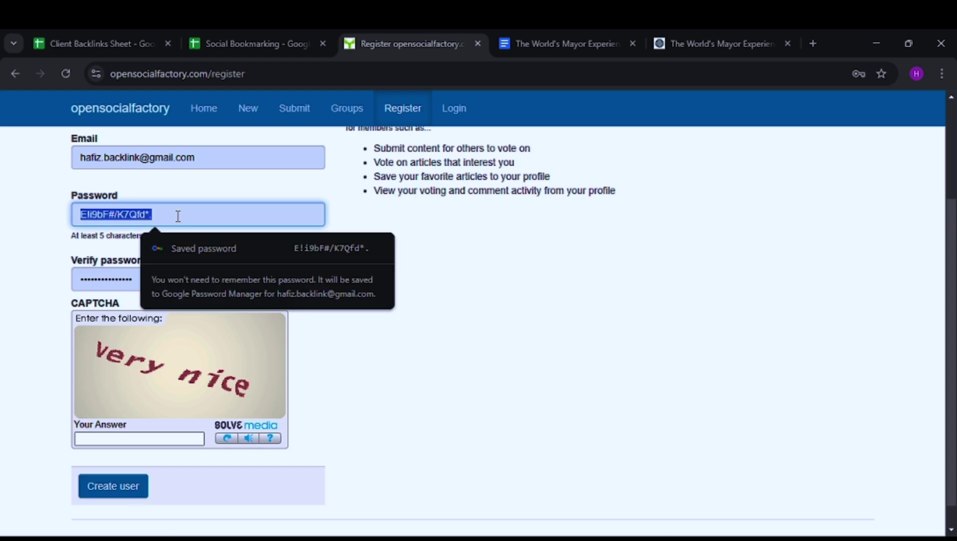
click(86, 43)
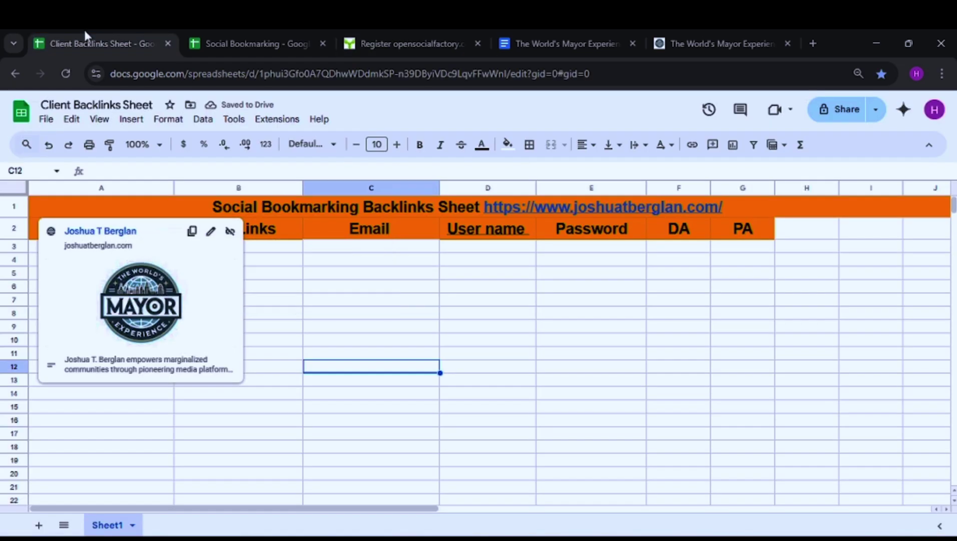
click(479, 248)
click(610, 253)
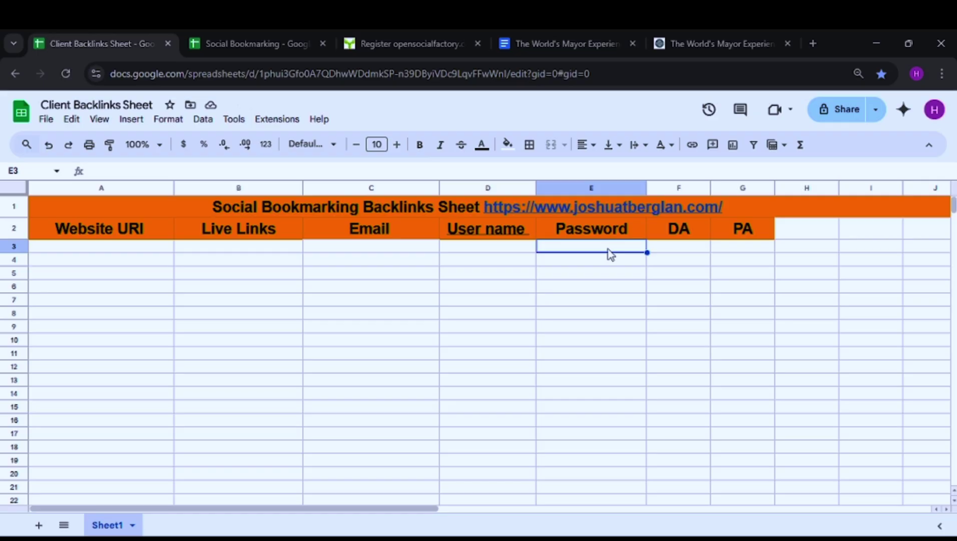
key(ctrl+v)
click(627, 302)
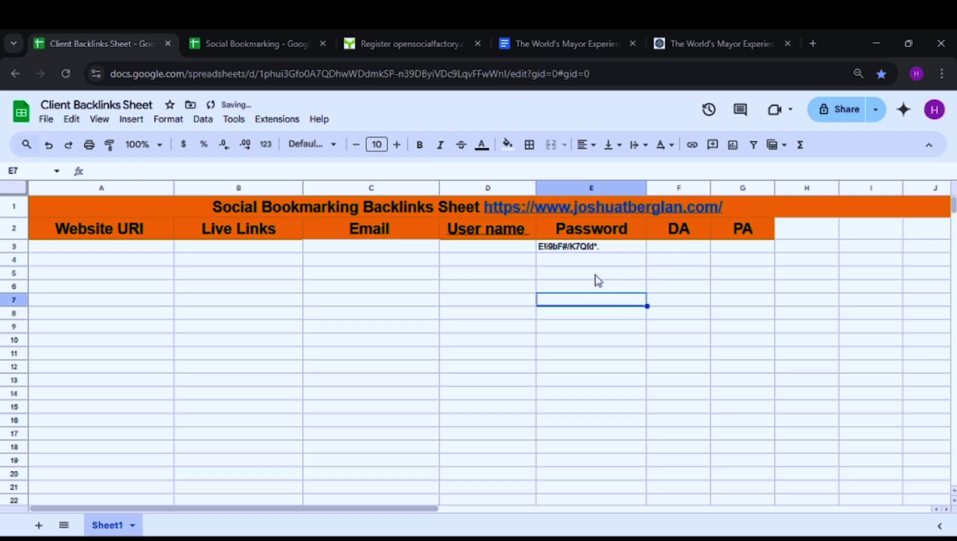
- Return to the opensocialfactory registration form, answer the CAPTCHA and create the user account
click(437, 35)
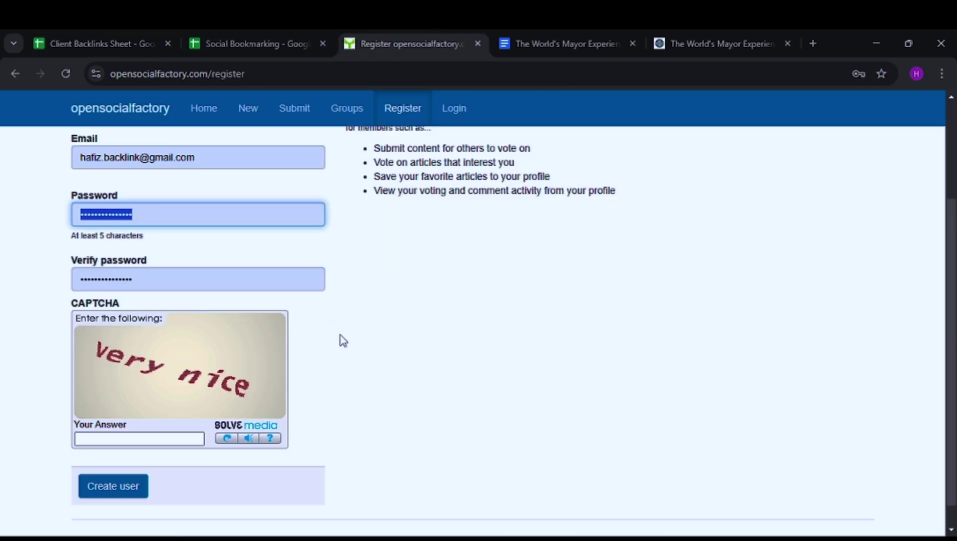
scroll(340, 340, up, 3)
click(354, 371)
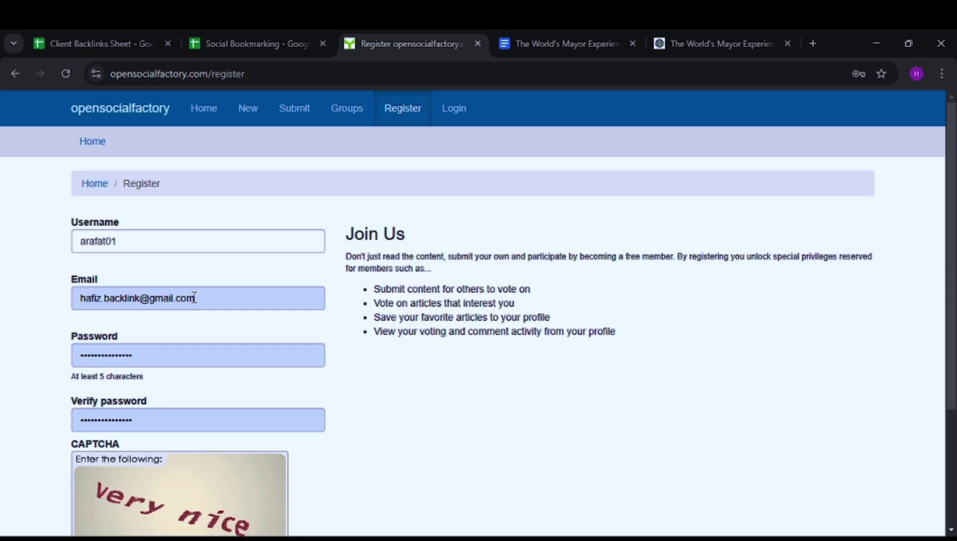
scroll(195, 299, down, 2)
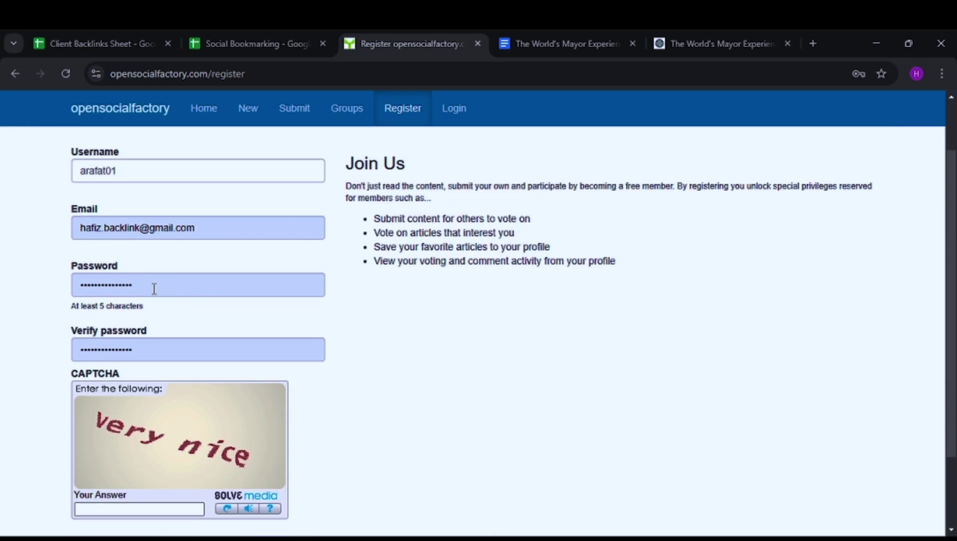
scroll(171, 325, down, 2)
click(142, 410)
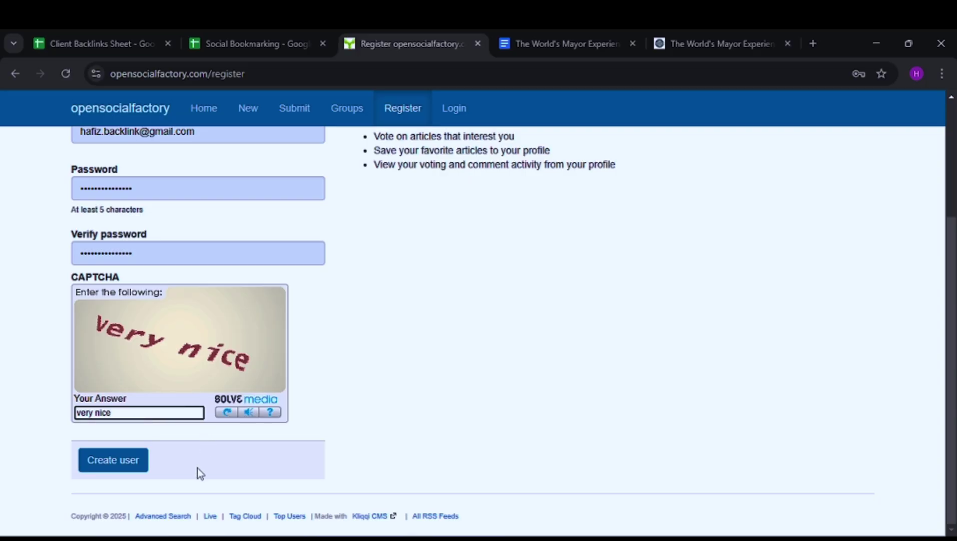
click(136, 464)
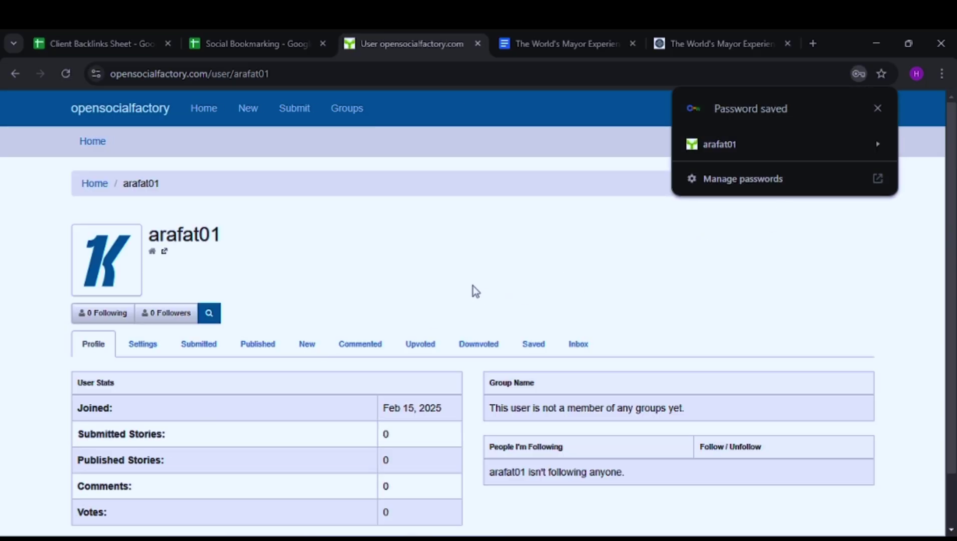
- Dismiss the saved-password notice and look over the new account's profile page and site navigation
scroll(748, 230, down, 1)
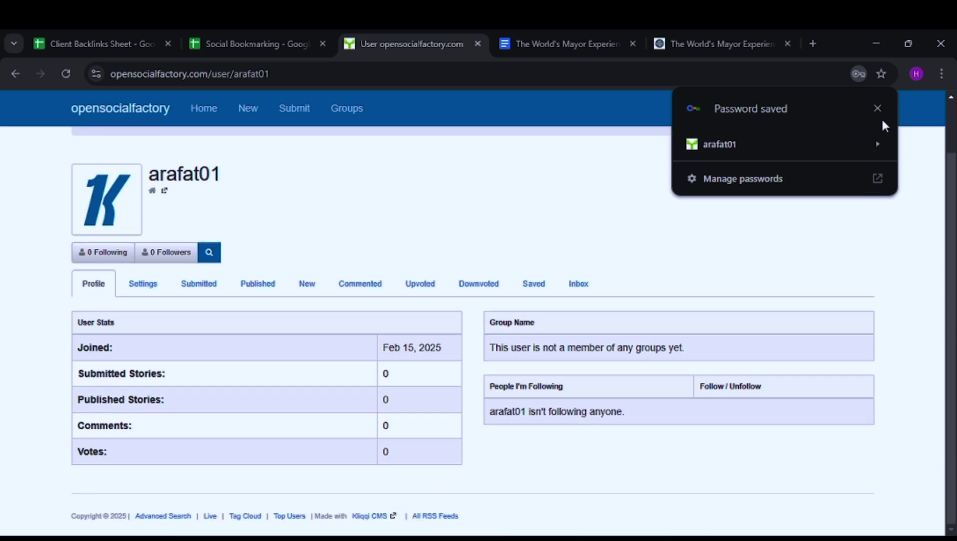
click(879, 107)
scroll(344, 278, up, 1)
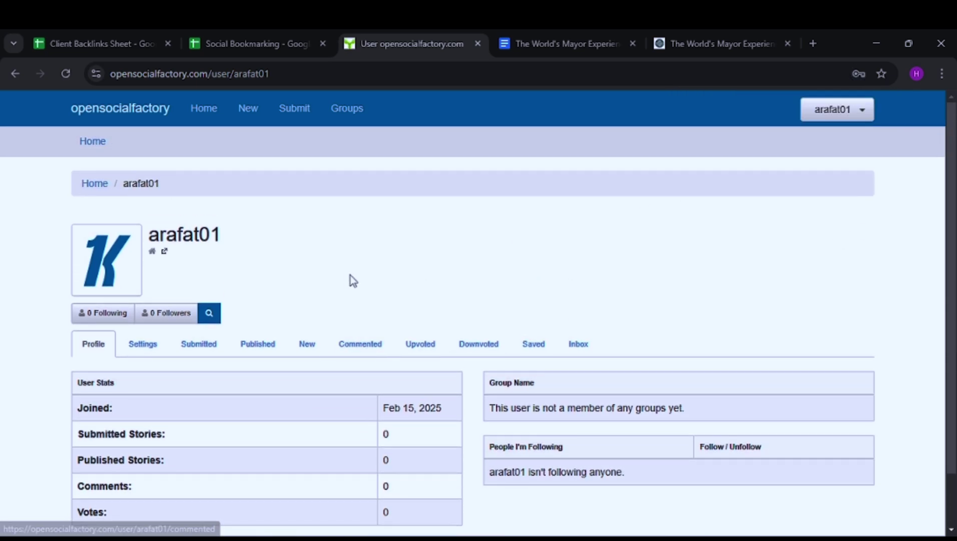
scroll(353, 280, down, 1)
scroll(357, 289, up, 1)
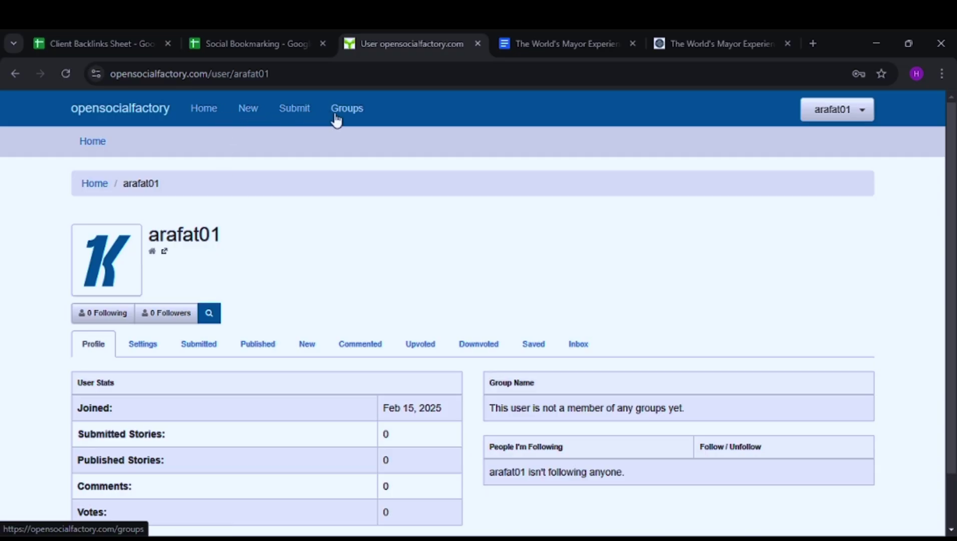
scroll(392, 265, down, 1)
scroll(392, 265, down, 1)
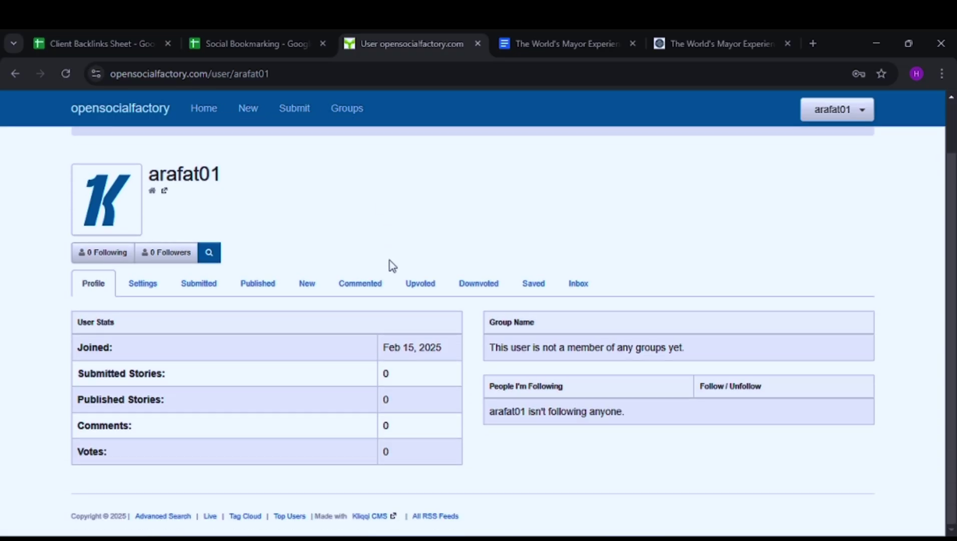
scroll(410, 257, up, 1)
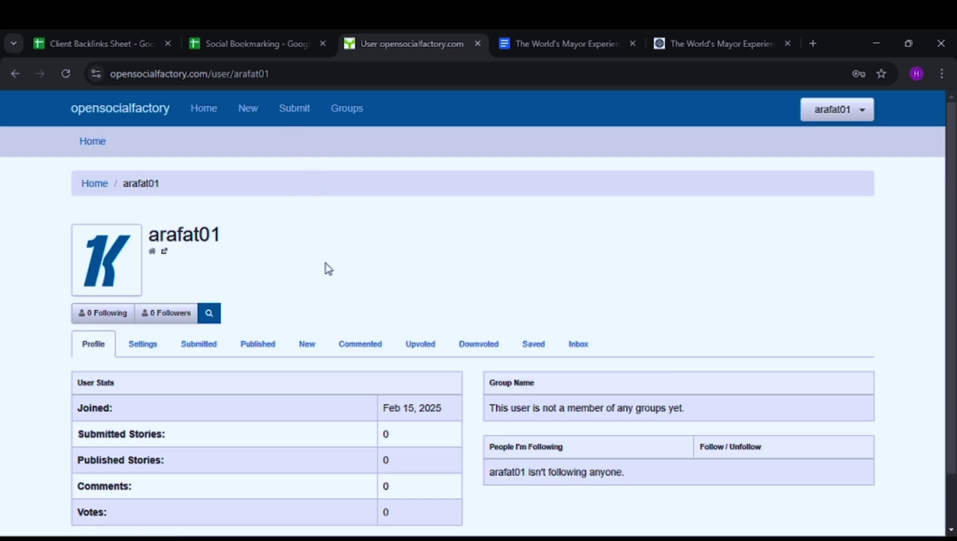
- Open the Submit a New Story page and review its guidelines and the Unique News URL field
click(295, 110)
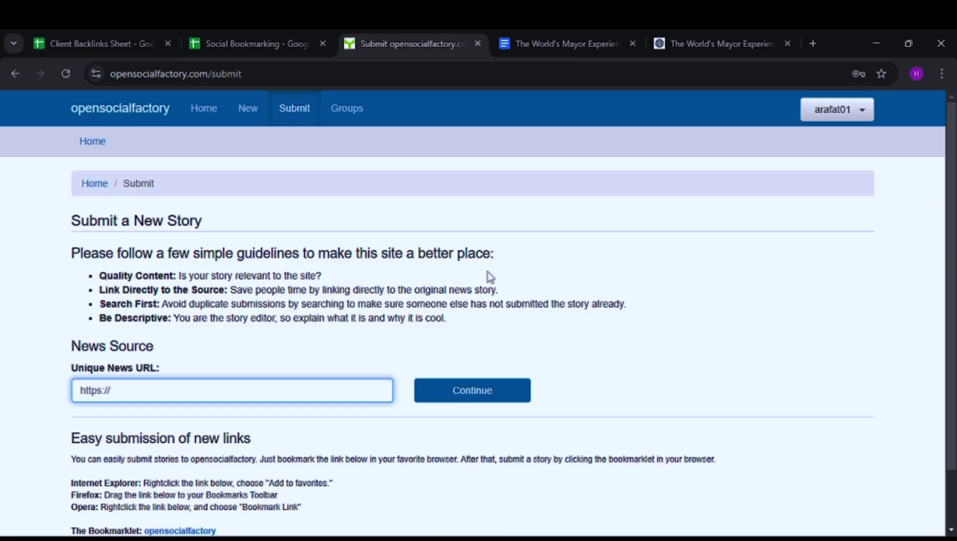
scroll(487, 272, down, 2)
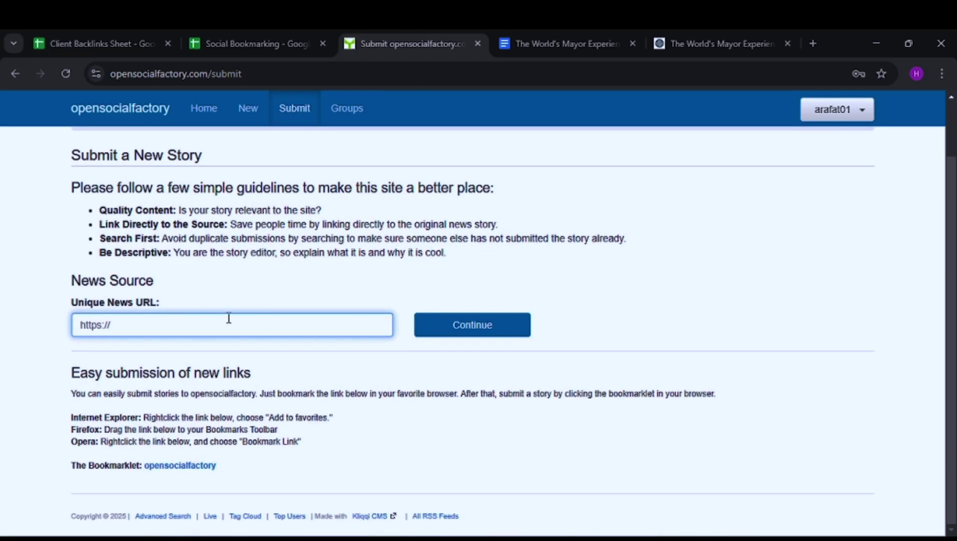
scroll(345, 287, up, 2)
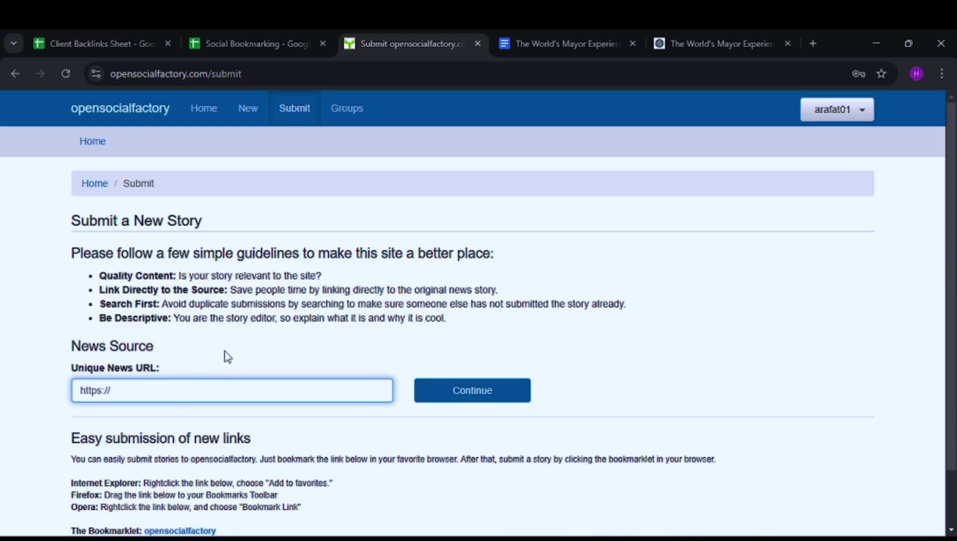
scroll(153, 335, down, 2)
click(141, 323)
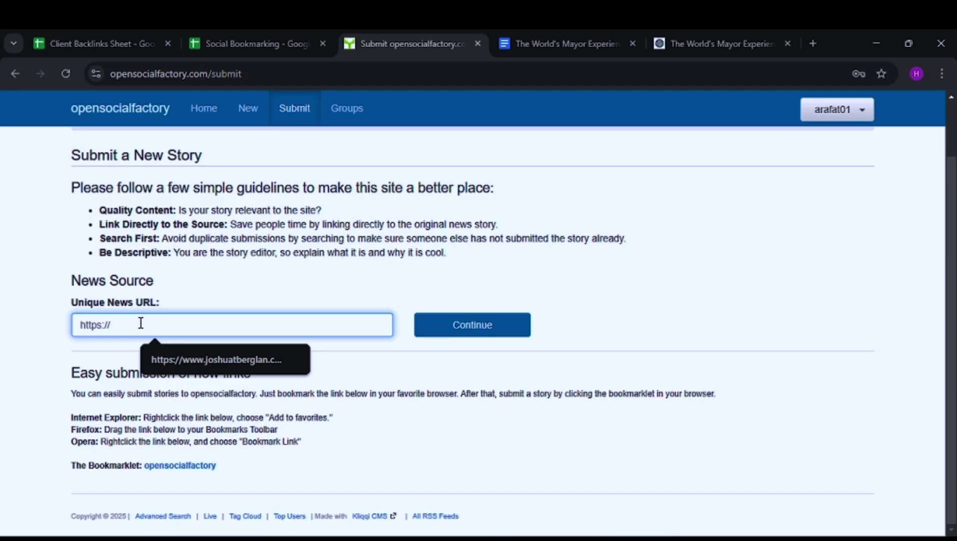
click(457, 269)
- Copy The World's Mayor Experience website's home page address into the Unique News URL field and continue to the article details
click(676, 31)
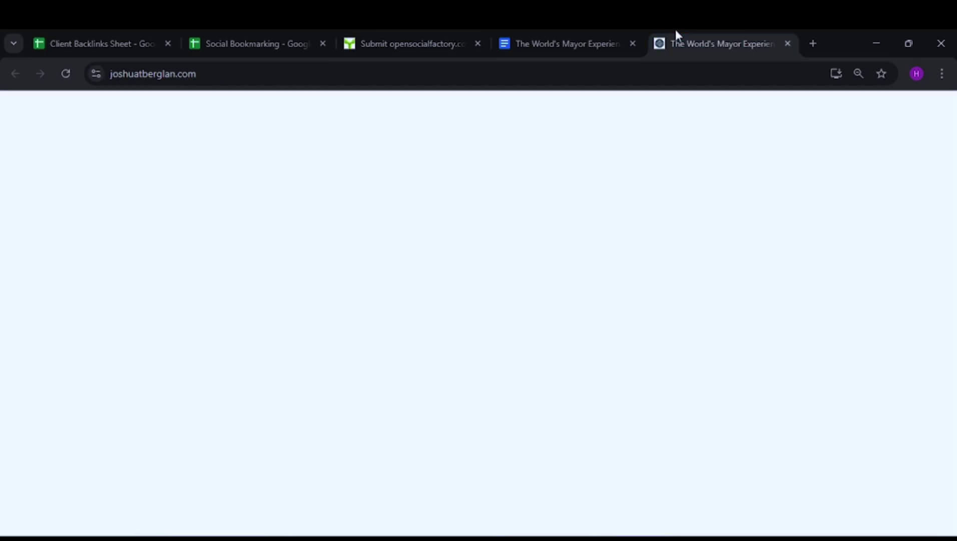
click(499, 72)
key(ctrl+c)
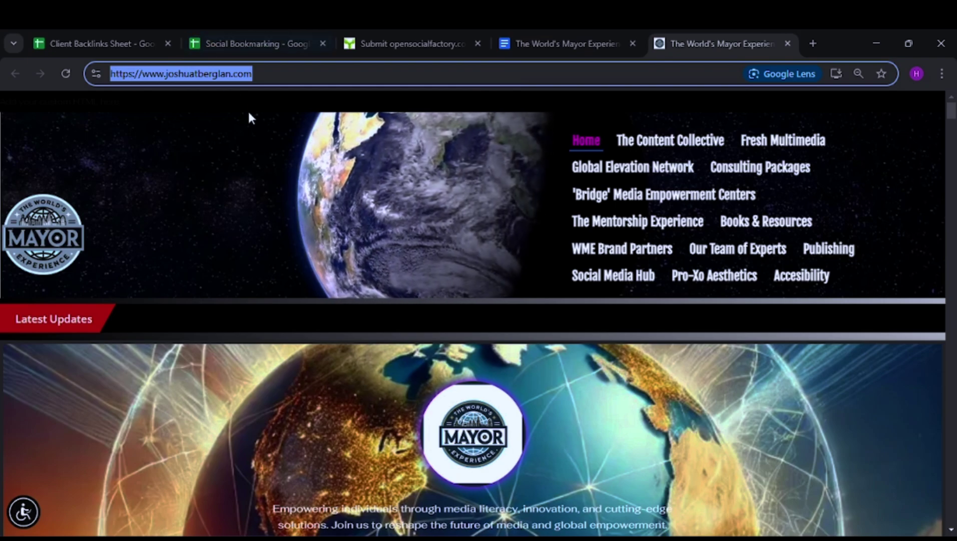
click(428, 40)
click(207, 318)
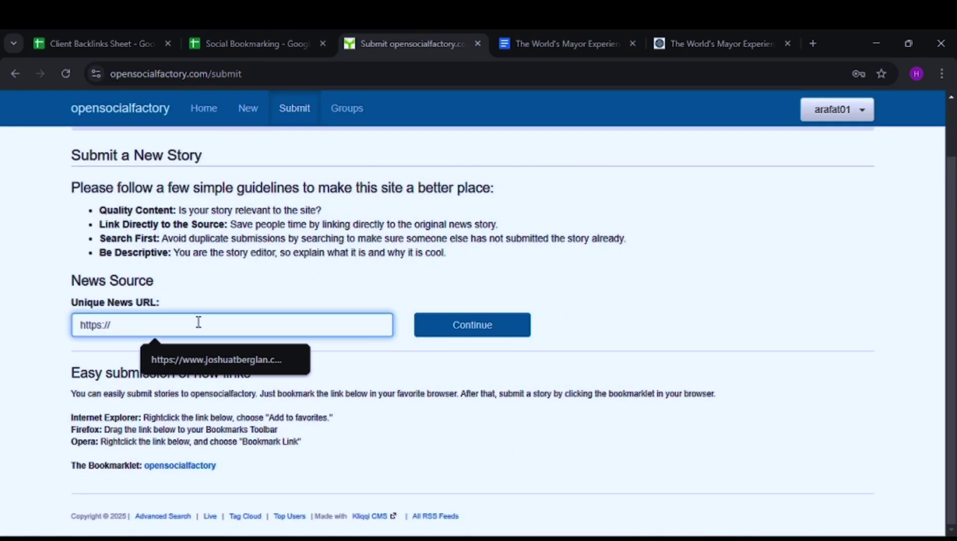
key(ctrl+v)
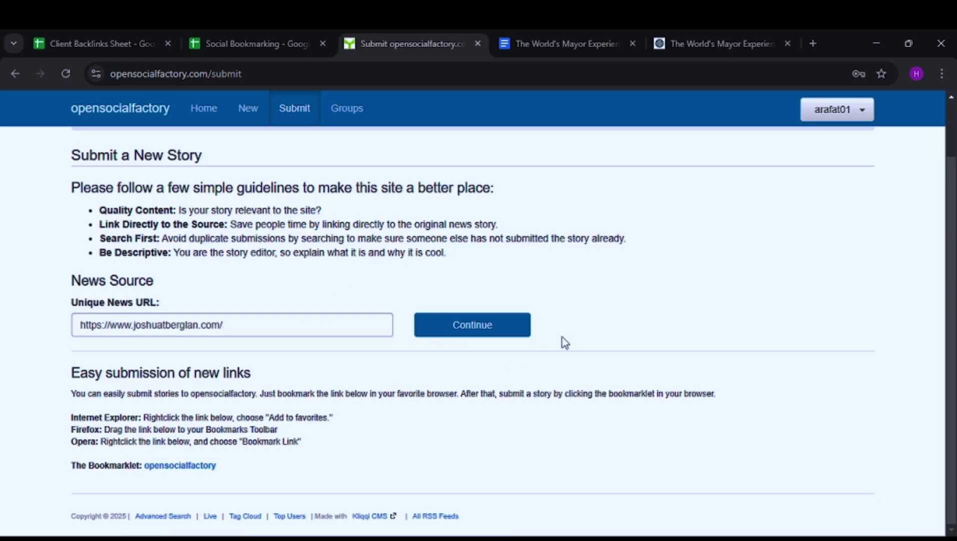
click(492, 331)
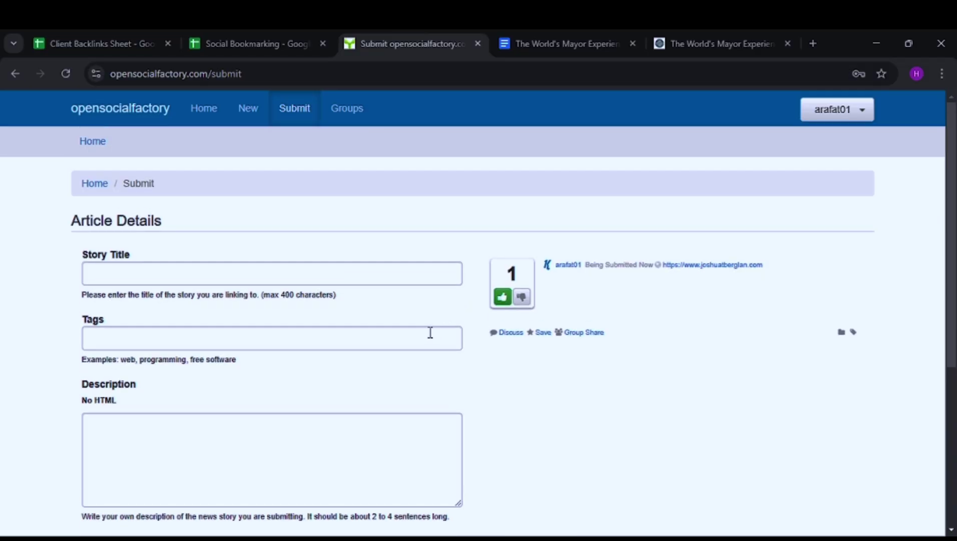
- Copy the document heading "The World's Mayor Experience Multimedia Platform" into the Story Title field
click(140, 273)
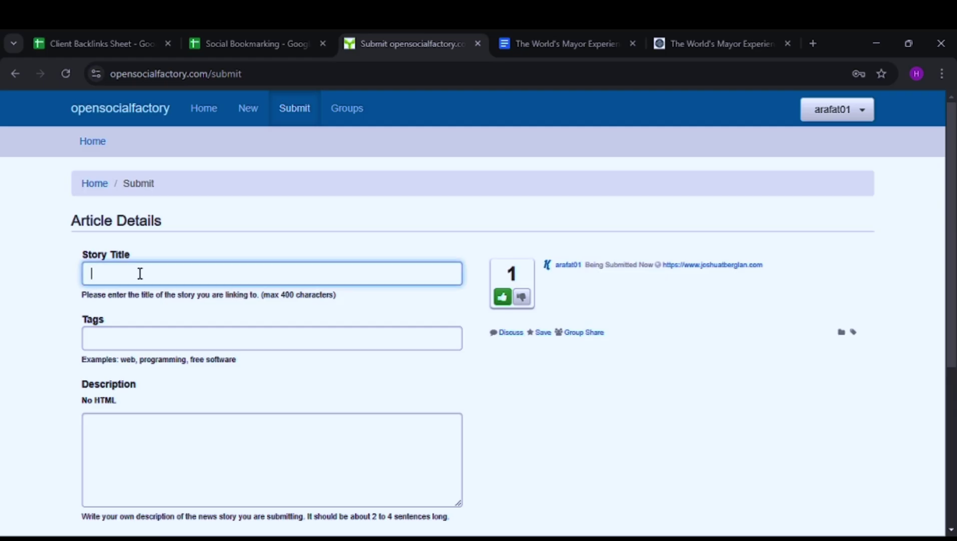
click(539, 34)
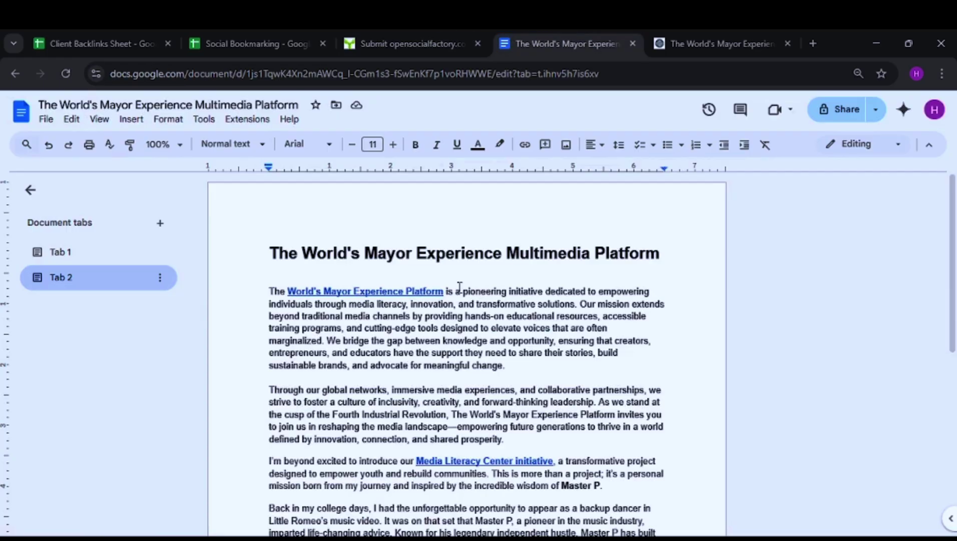
triple_click(379, 250)
key(ctrl+c)
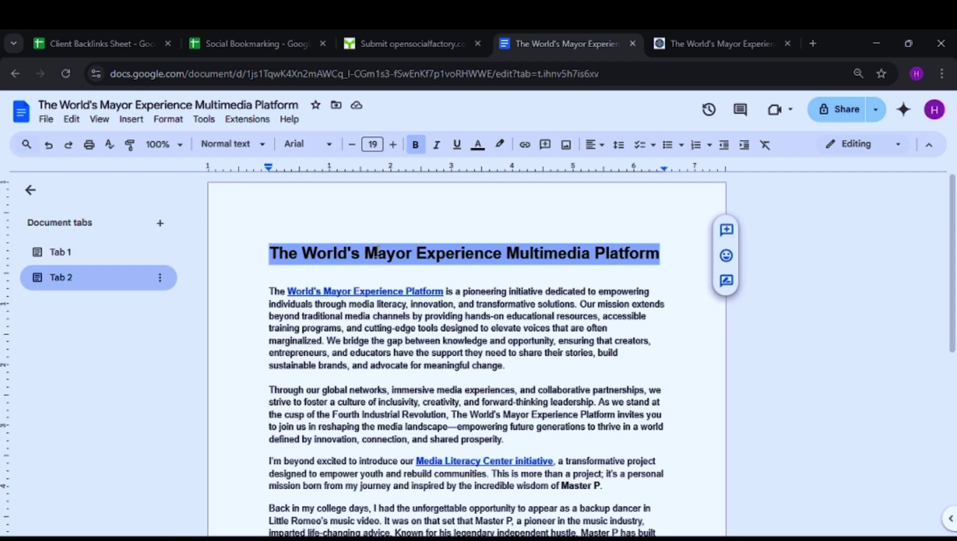
click(415, 43)
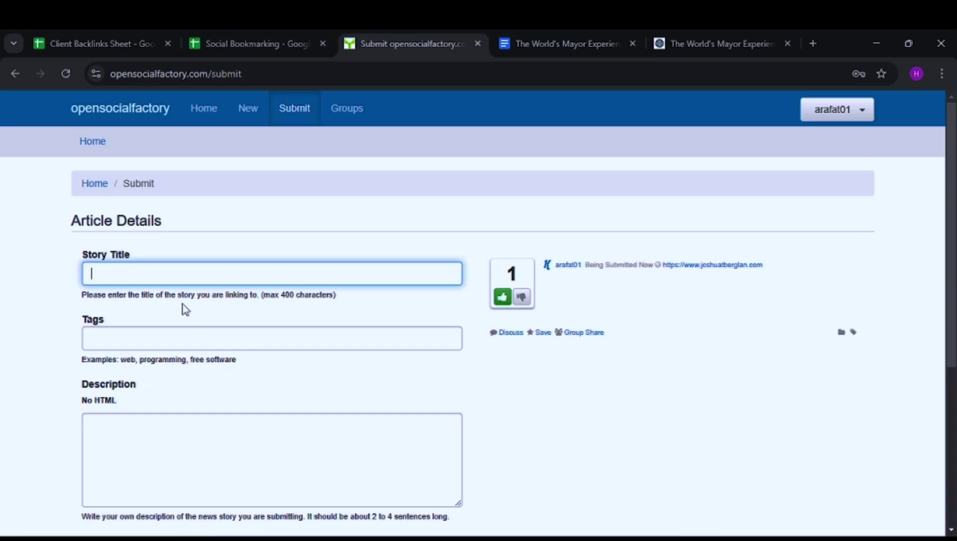
key(ctrl+v)
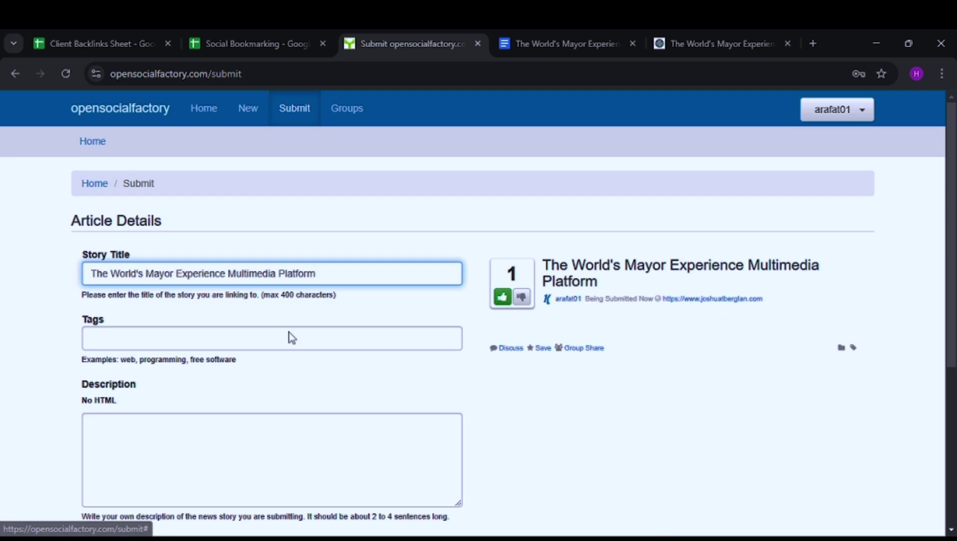
- Copy the hashtag line from the end of the document into the Tags field as "#media#global networks#Industrial Revolu"
click(224, 335)
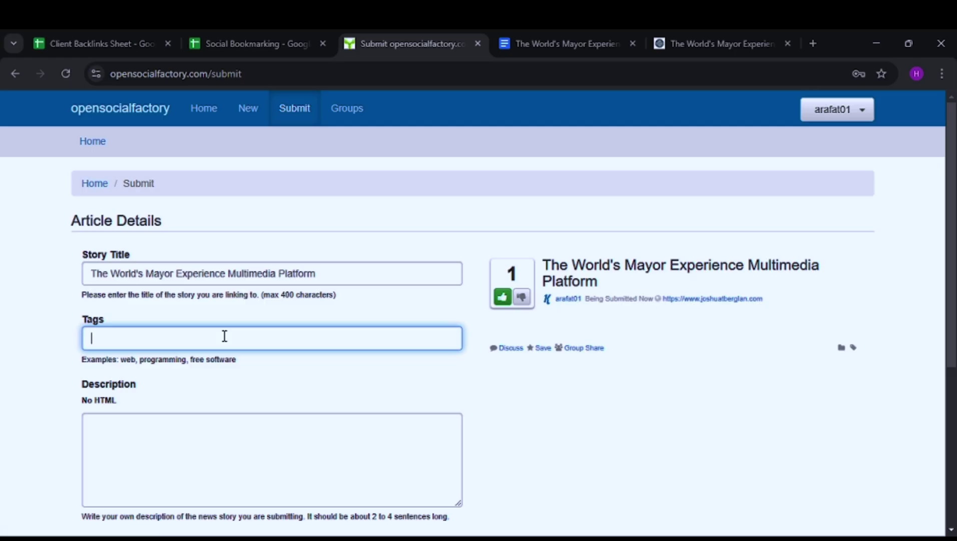
click(528, 37)
scroll(406, 349, down, 10)
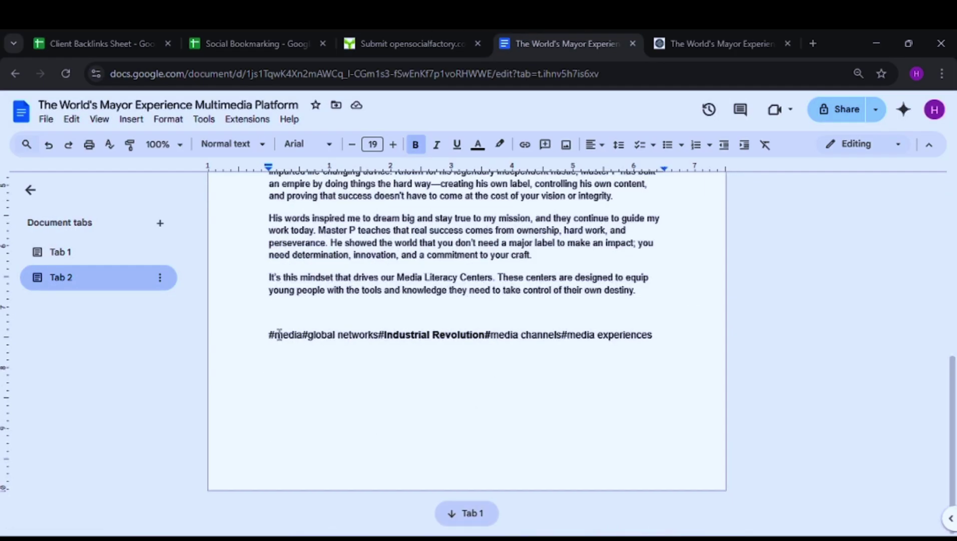
drag(269, 334, 675, 341)
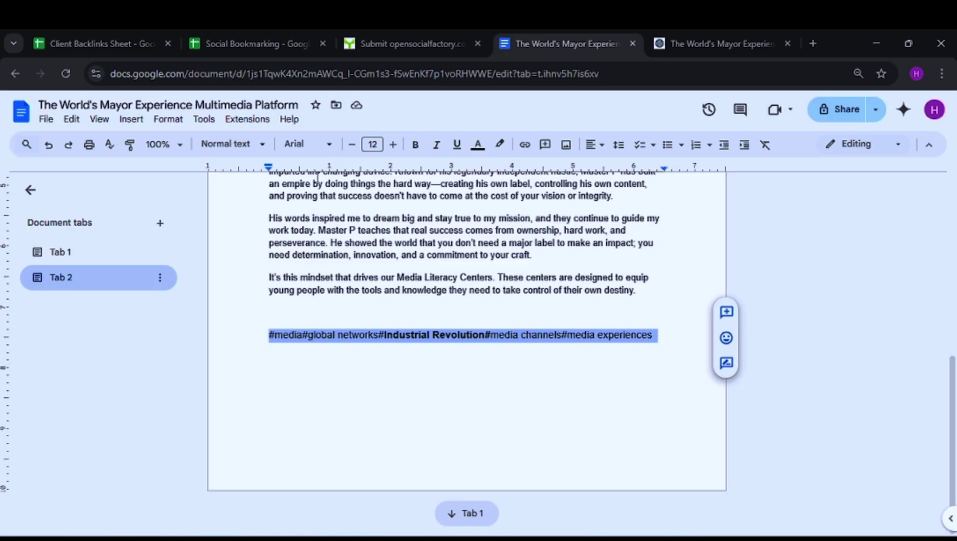
click(393, 40)
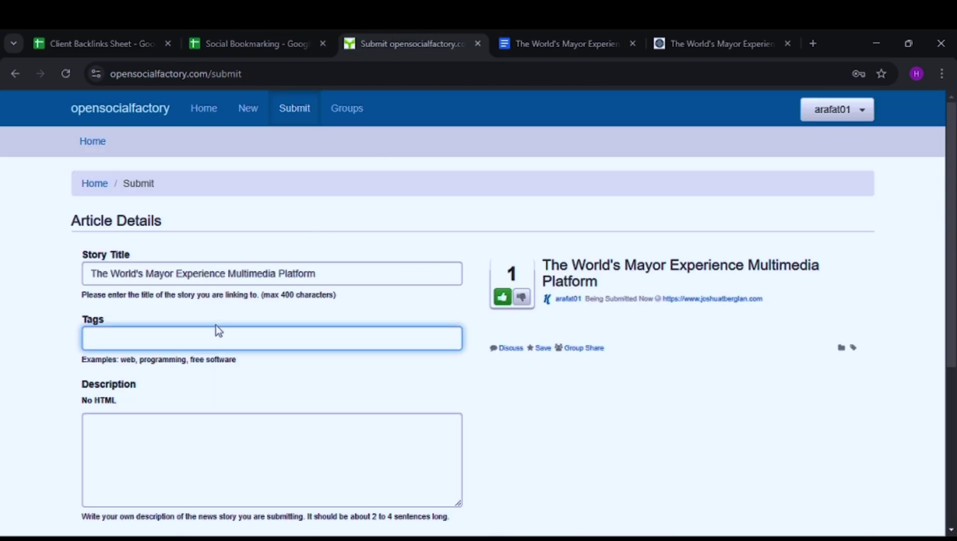
text(#media#global networks#Industrial Revolu)
click(428, 369)
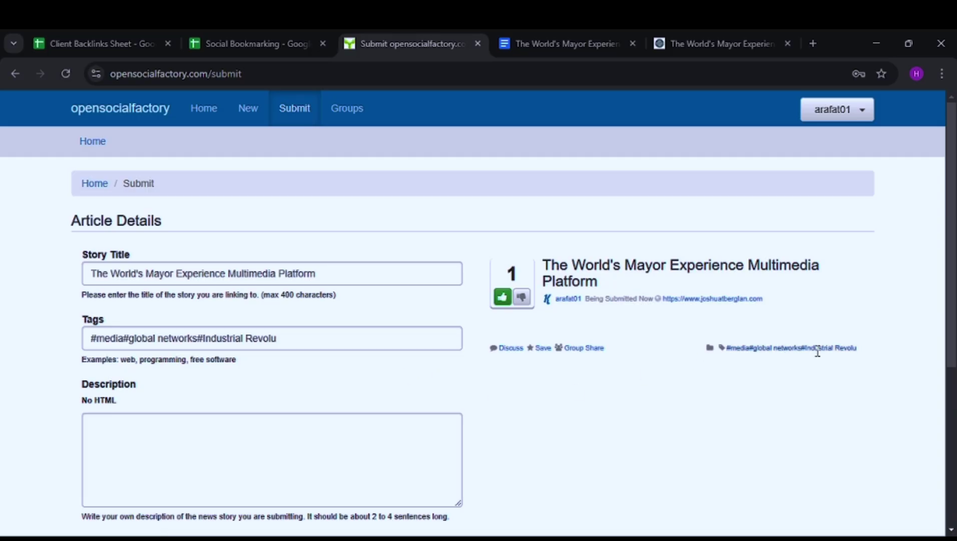
- Copy the document's body paragraphs, without the heading and hashtag line, into the story's Description field
scroll(309, 405, down, 3)
click(167, 306)
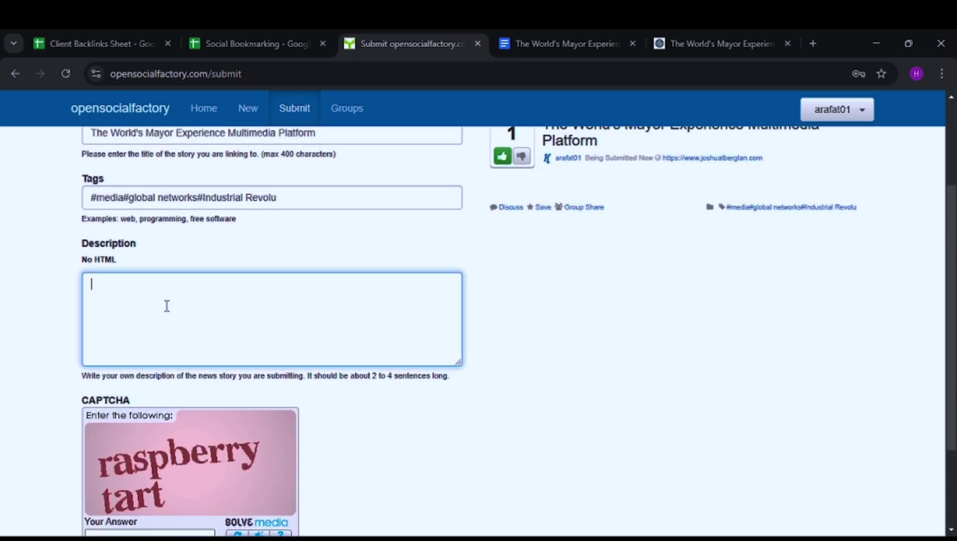
click(570, 35)
scroll(341, 309, up, 10)
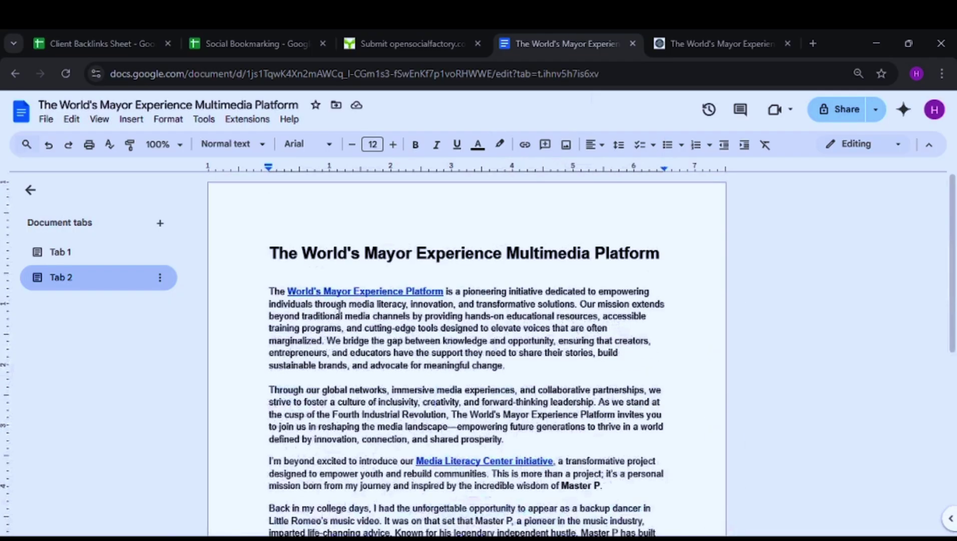
drag(258, 292, 642, 449)
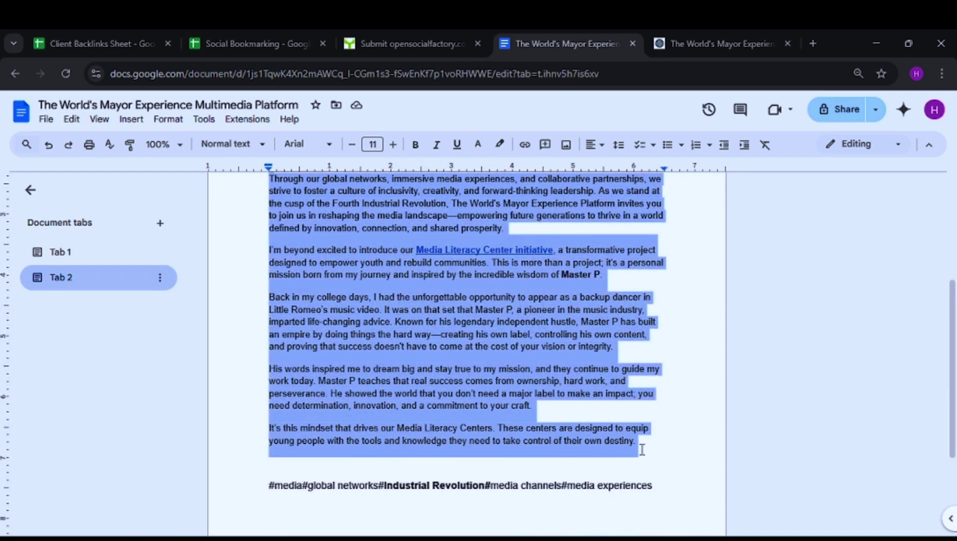
click(410, 44)
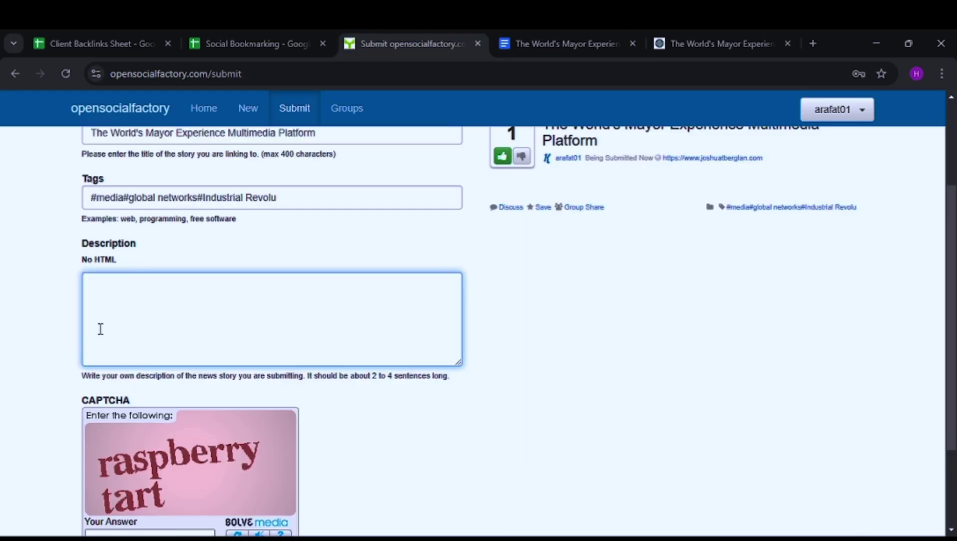
key(ctrl+v)
scroll(472, 292, up, 3)
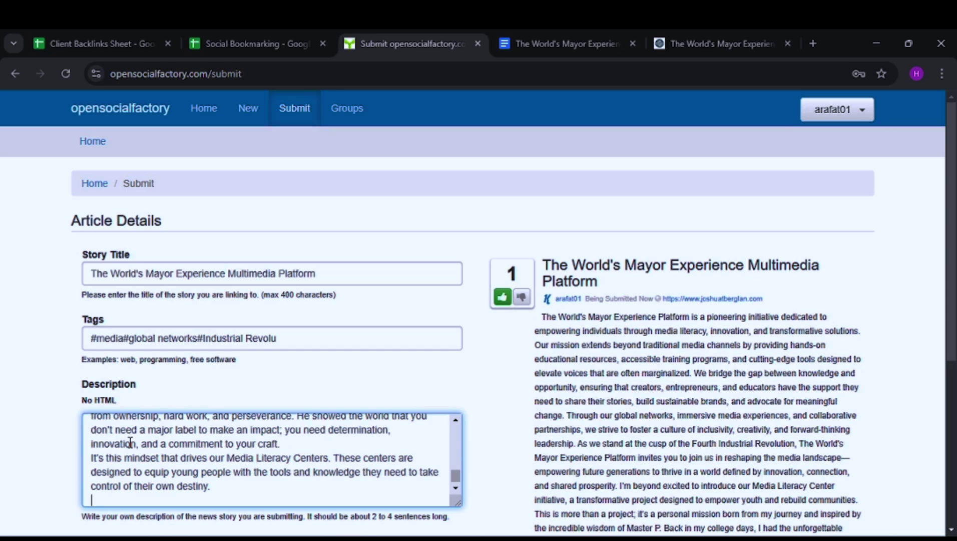
scroll(130, 443, up, 10)
scroll(120, 440, up, 1)
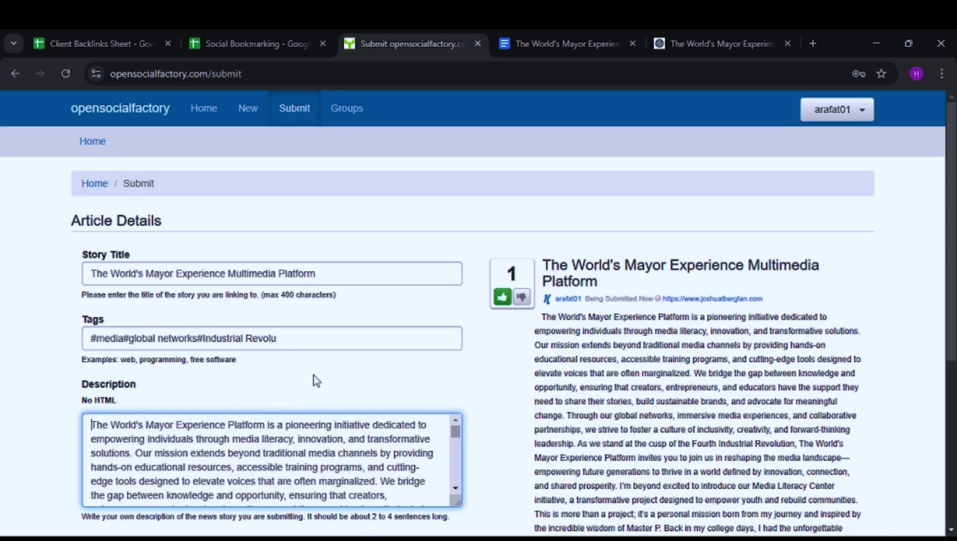
- Review the story preview, fill in the CAPTCHA answer, and save and submit the story
click(765, 322)
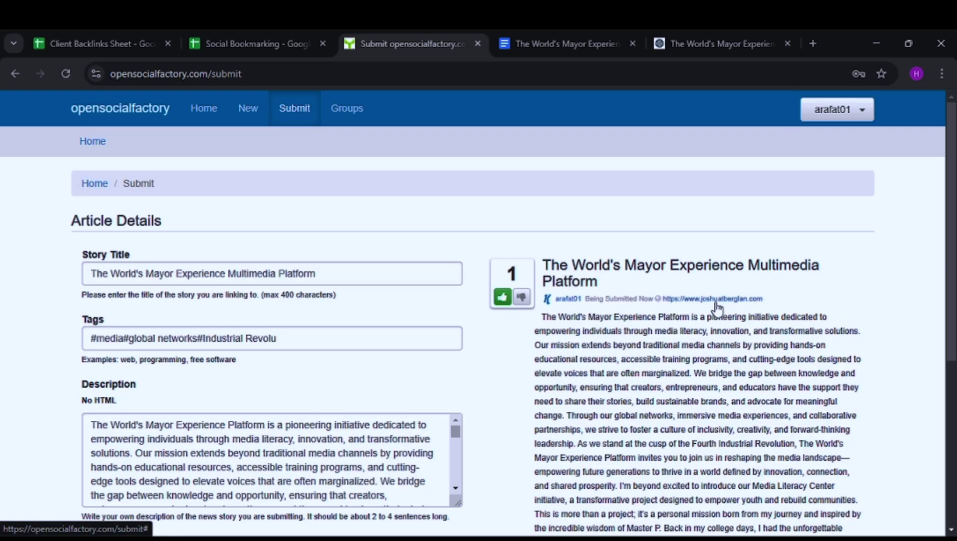
scroll(721, 303, down, 5)
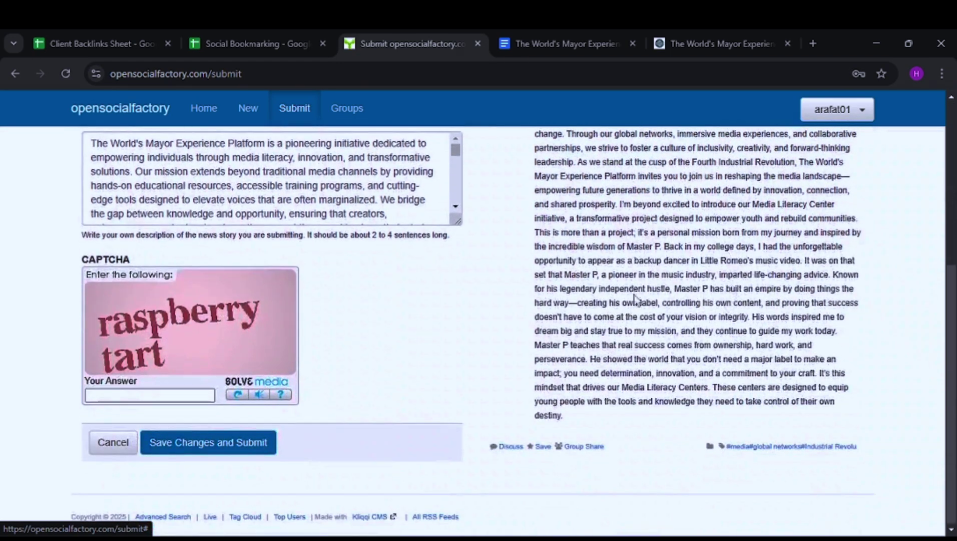
scroll(518, 390, up, 5)
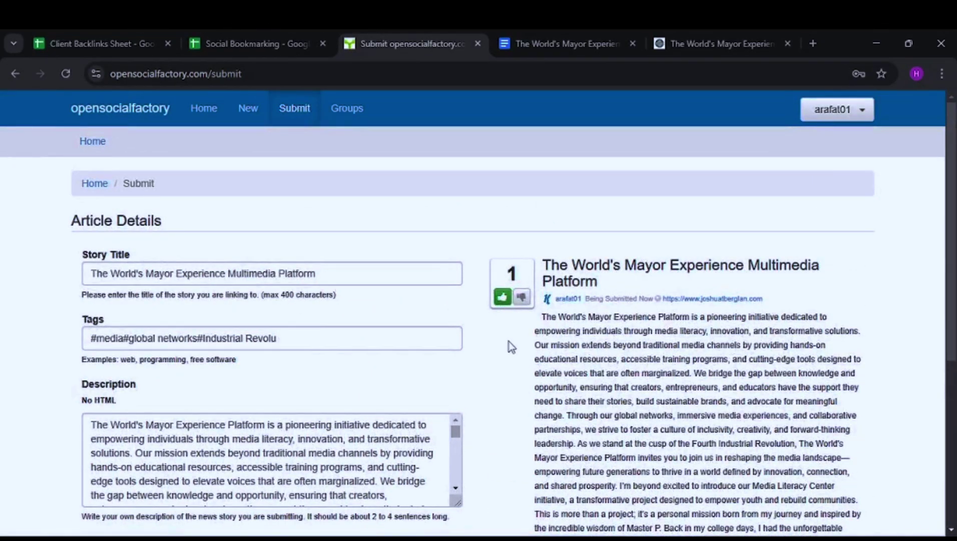
scroll(510, 346, down, 5)
click(165, 394)
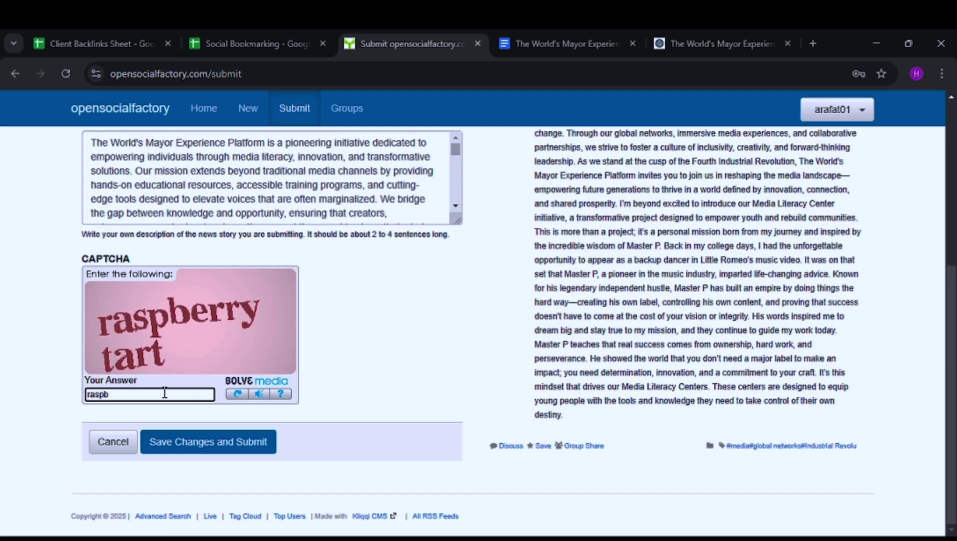
text(erry tart)
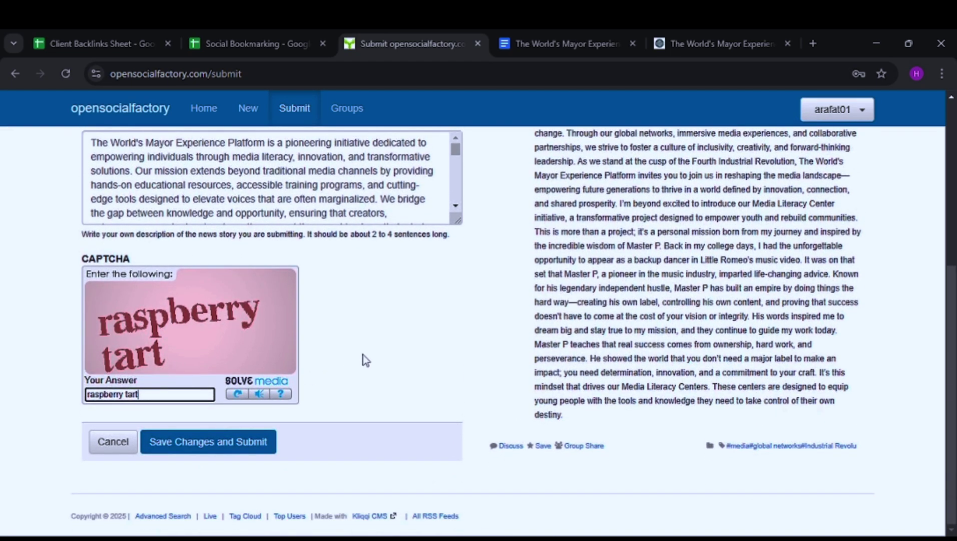
click(364, 360)
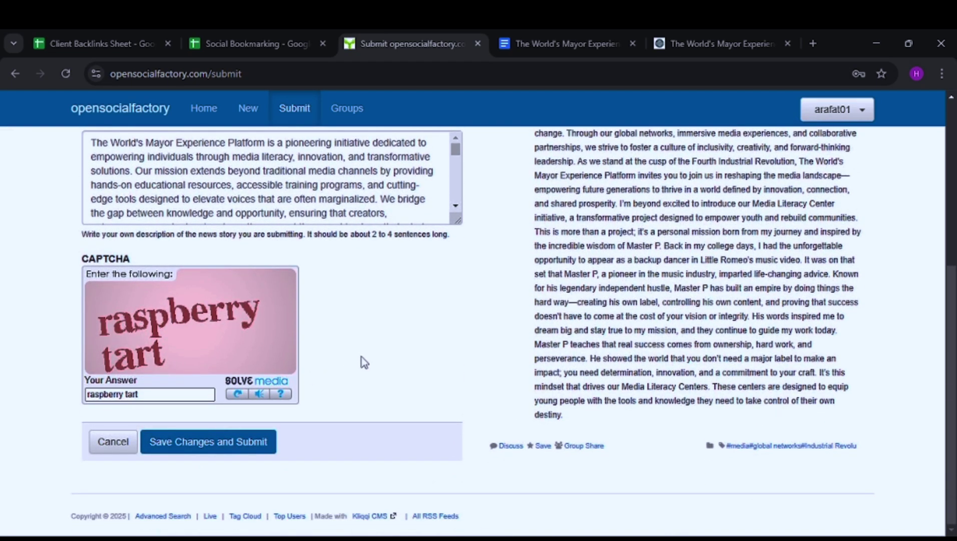
click(207, 446)
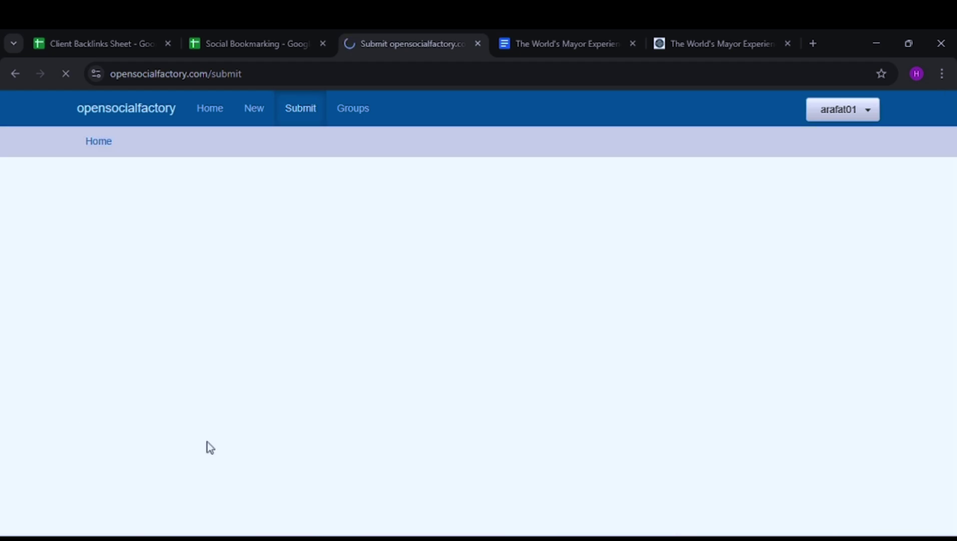
- Copy the published story's full address into cell B3 under Live Links in the Client Backlinks Sheet
scroll(340, 295, down, 1)
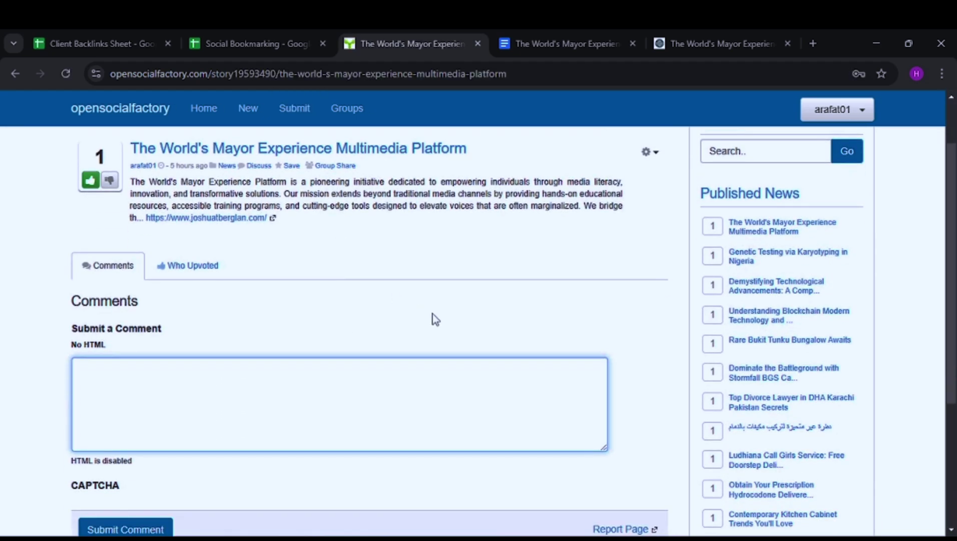
scroll(436, 319, up, 1)
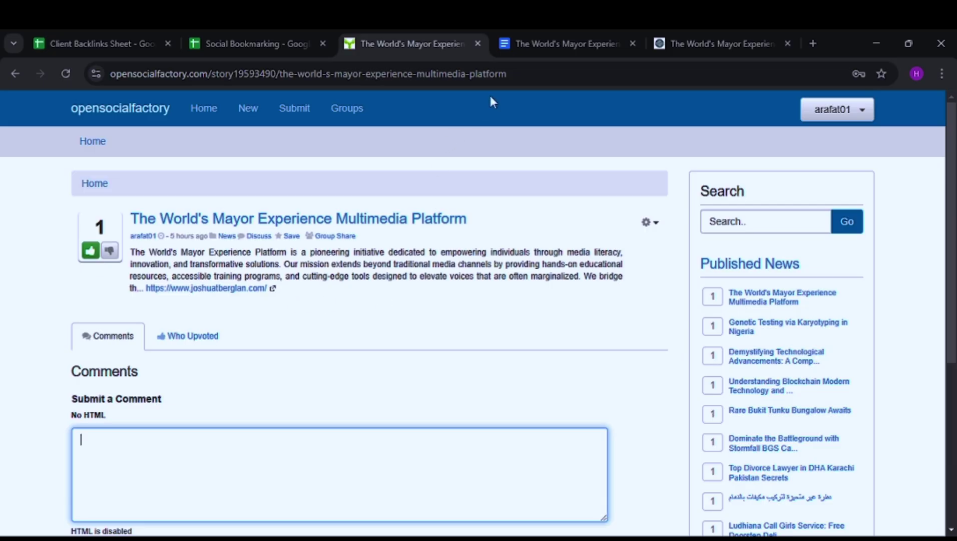
click(528, 74)
key(ctrl+c)
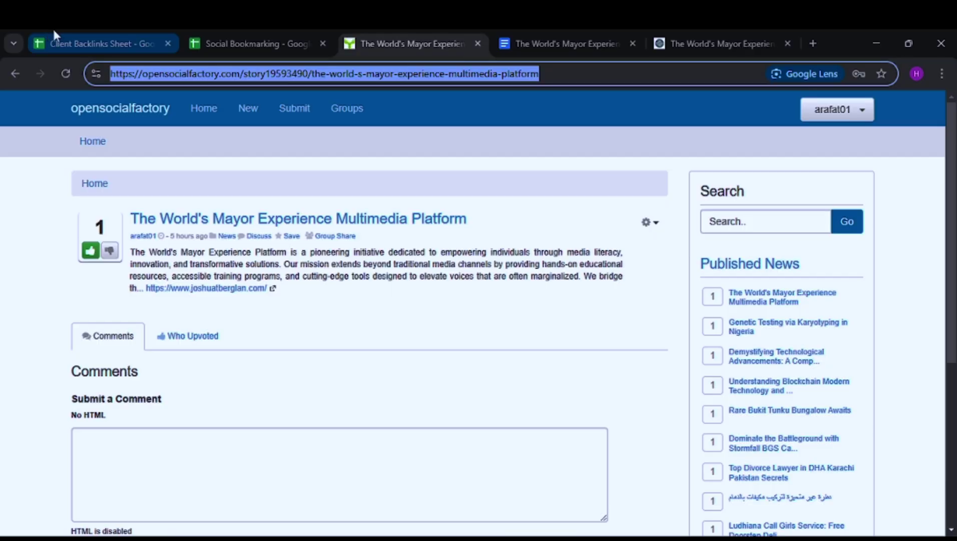
click(95, 36)
click(290, 255)
click(289, 248)
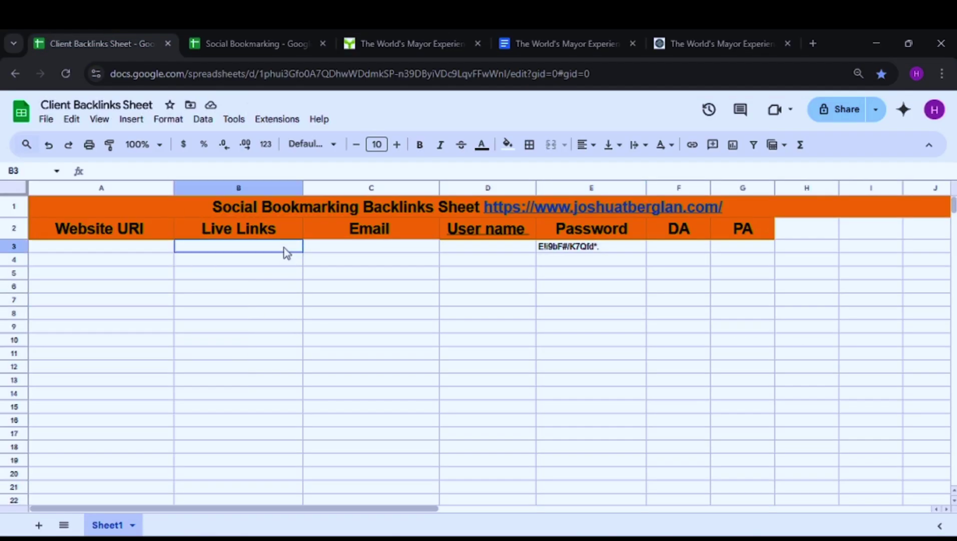
key(ctrl+v)
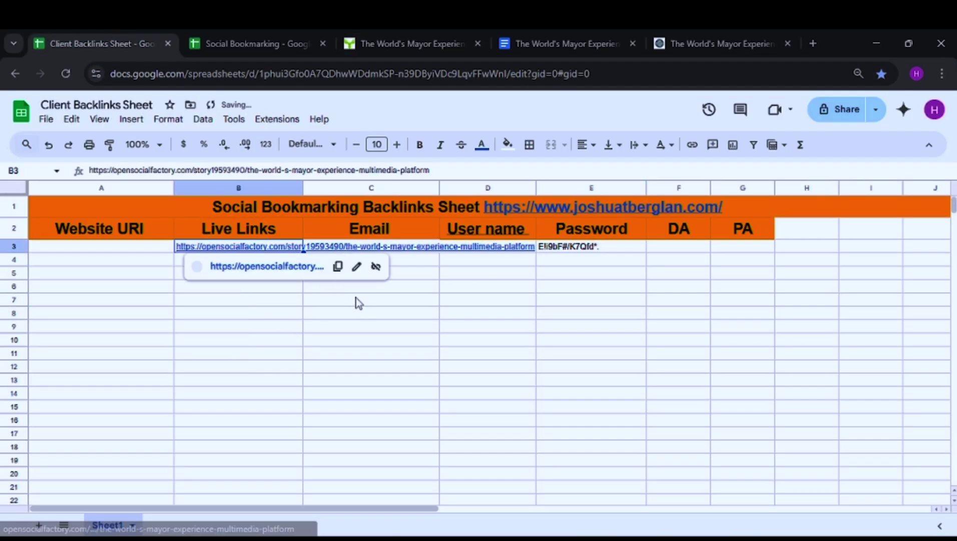
click(364, 300)
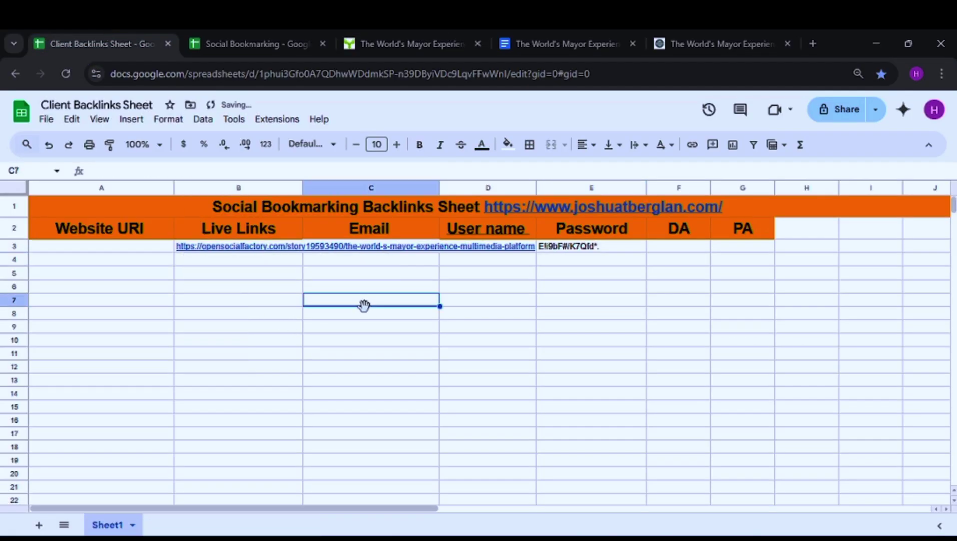
click(95, 252)
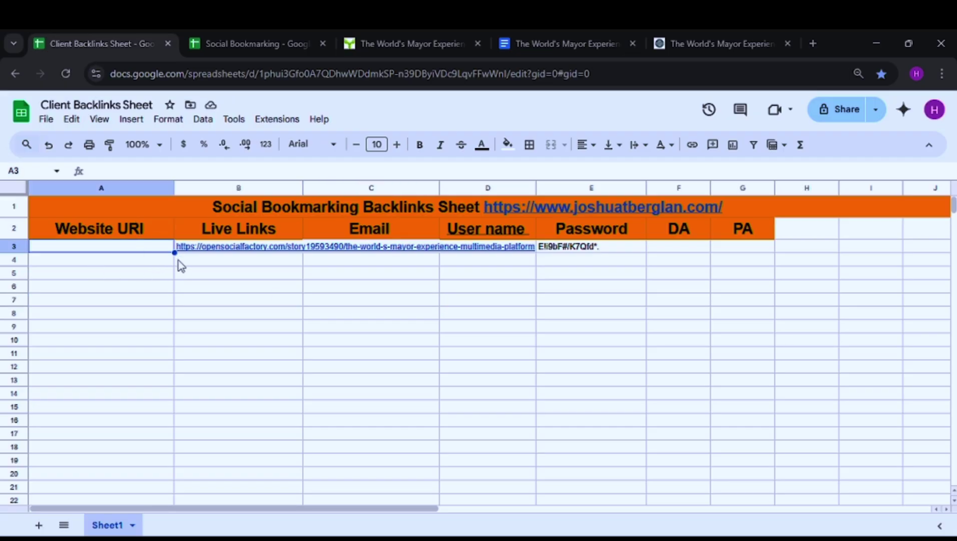
key(ctrl+v)
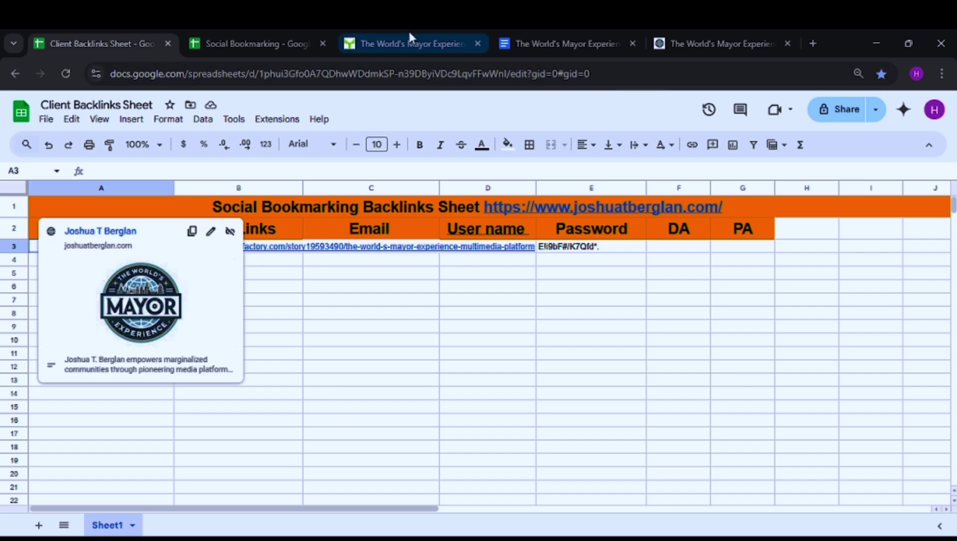
click(400, 34)
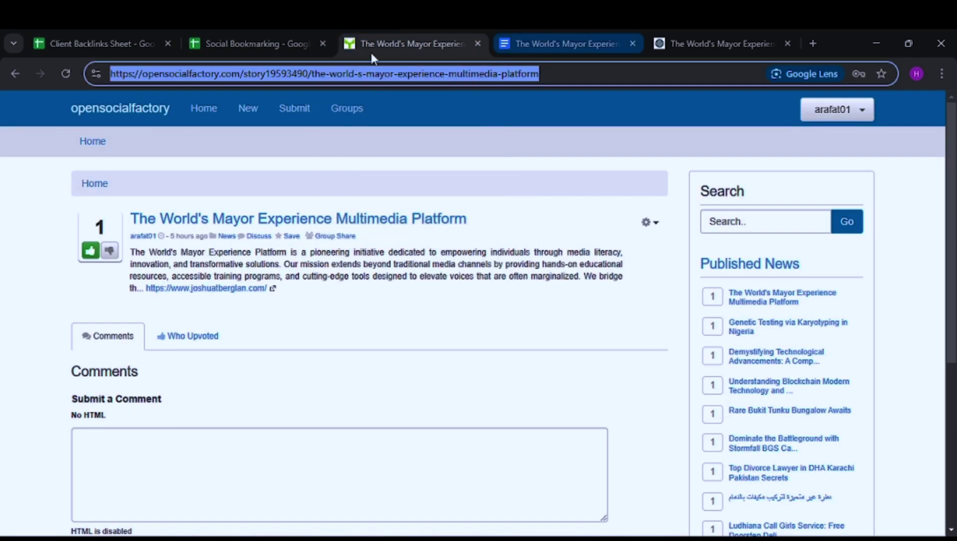
click(265, 73)
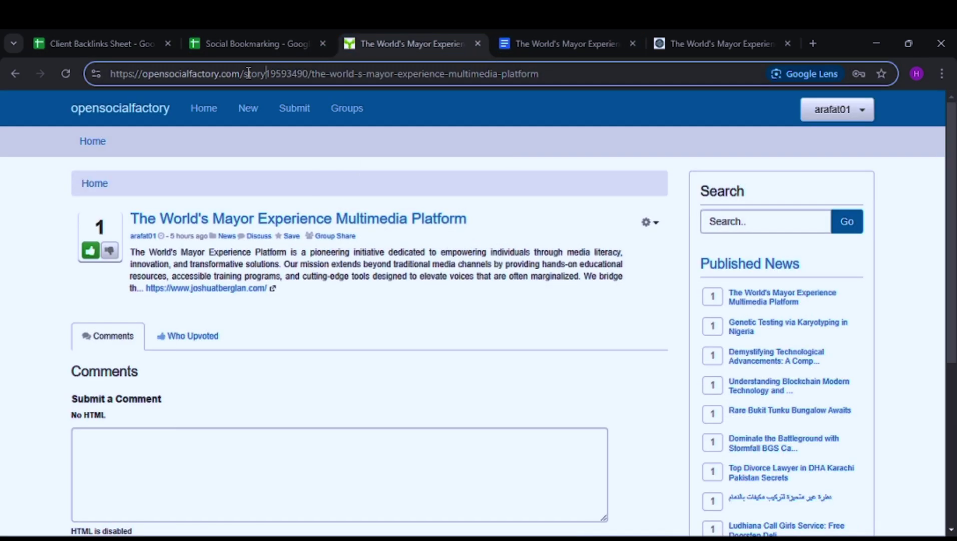
drag(243, 73, 102, 77)
key(ctrl+c)
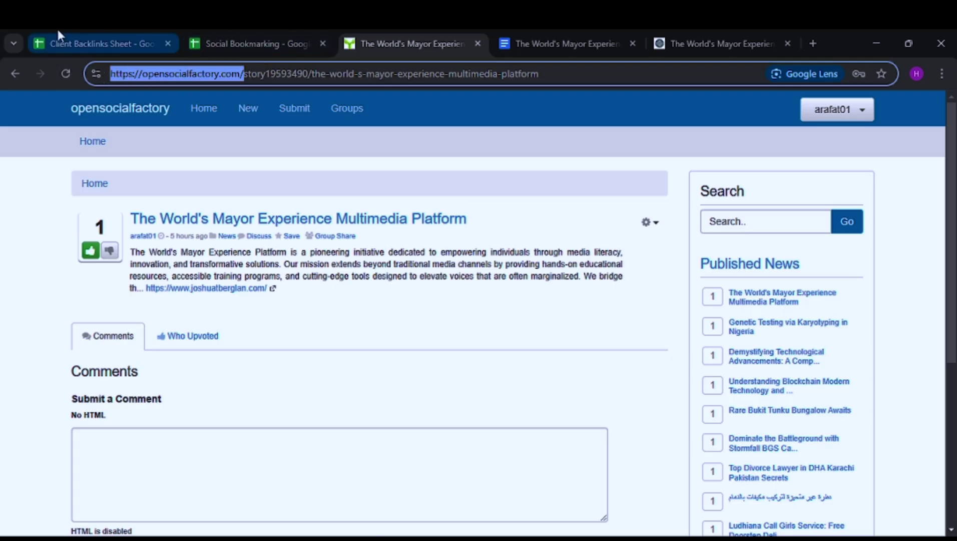
click(62, 41)
click(284, 291)
click(70, 244)
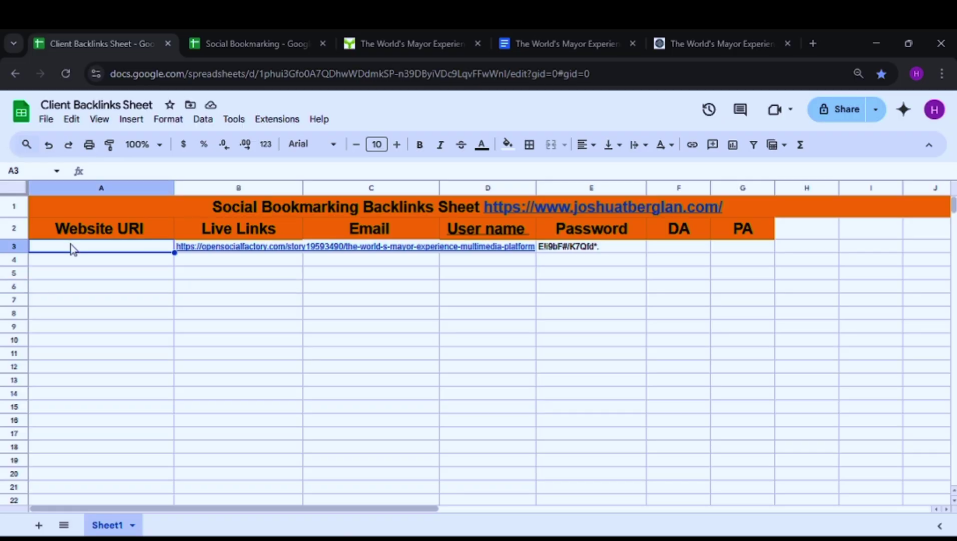
key(ctrl+v)
click(323, 261)
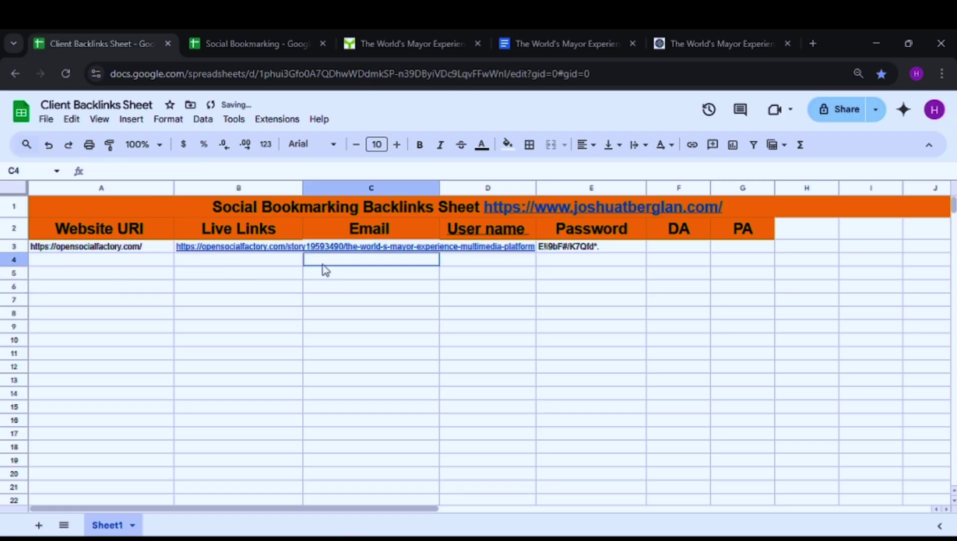
click(142, 250)
double_click(142, 247)
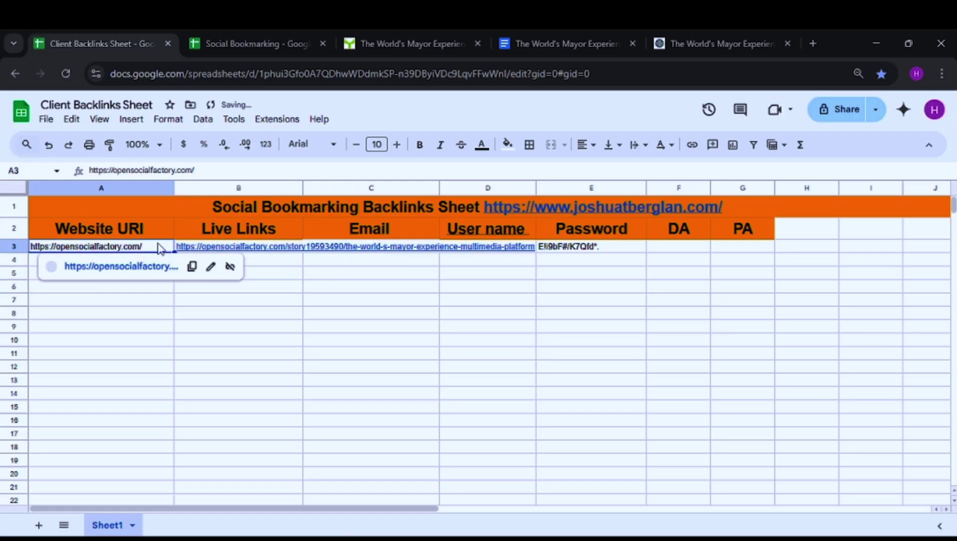
drag(309, 300, 309, 309)
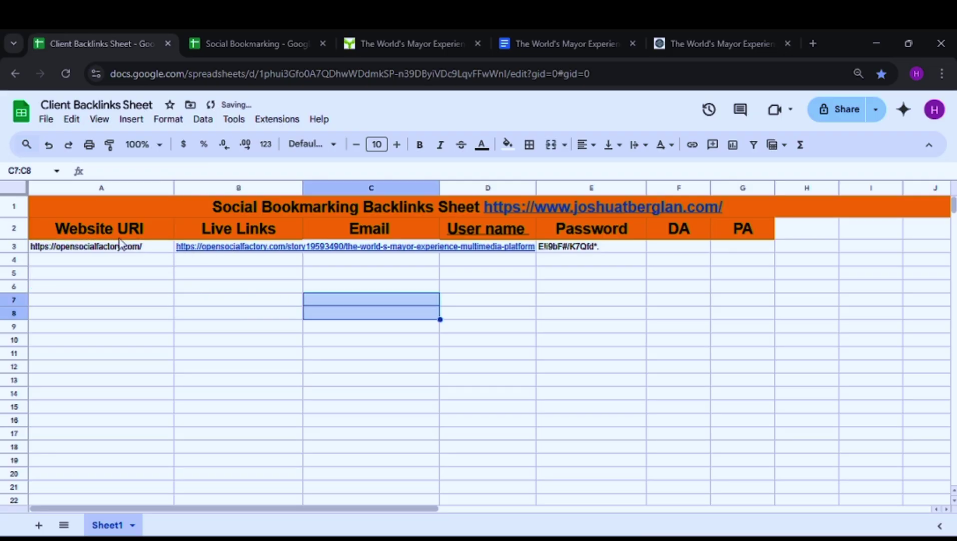
mouse_move(136, 248)
click(192, 265)
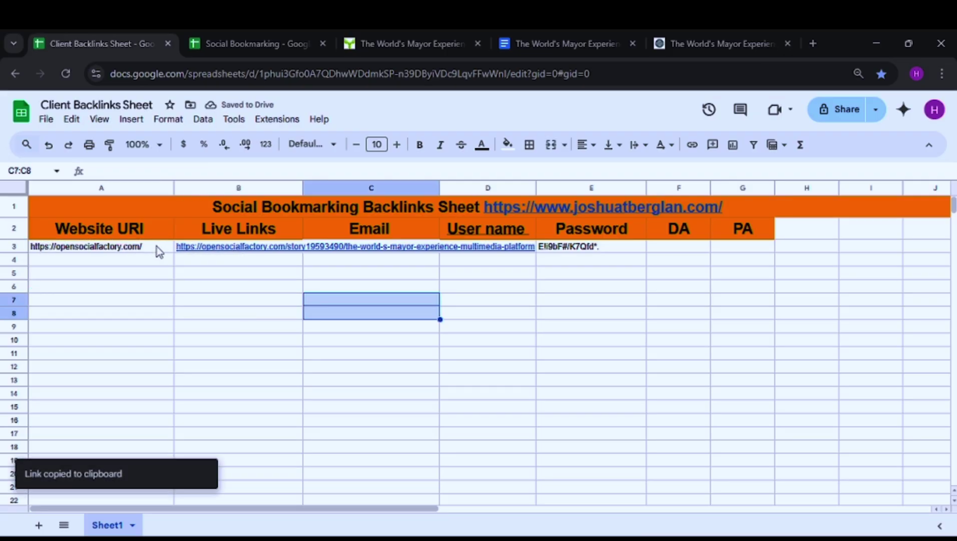
click(159, 251)
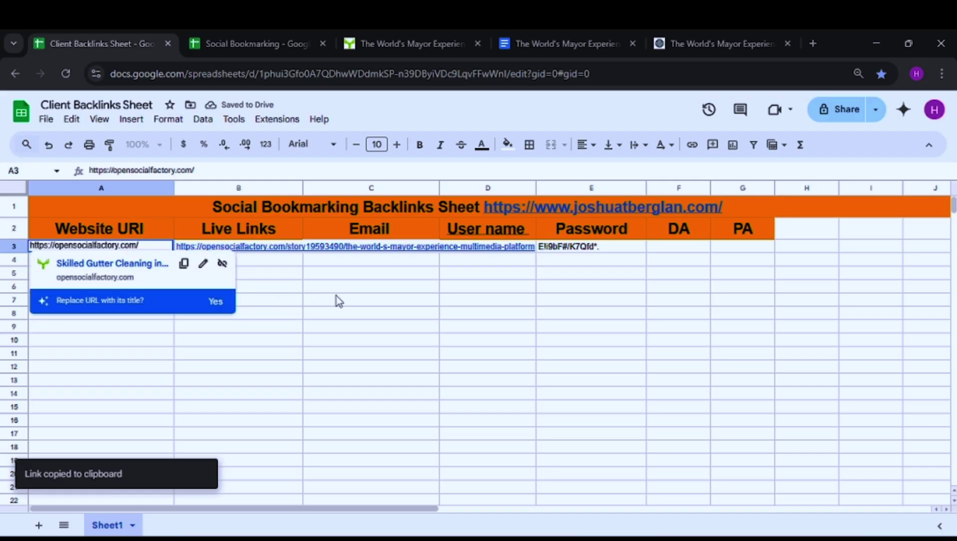
drag(335, 288, 333, 300)
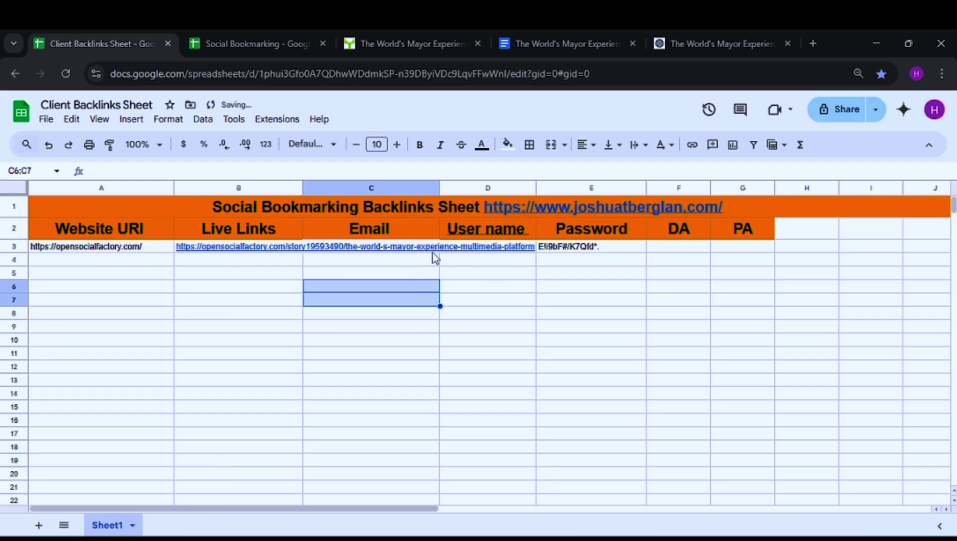
- Copy the signed-in Google account's email address from a new browser tab into cell C3 under Email in the Client Backlinks Sheet
click(373, 249)
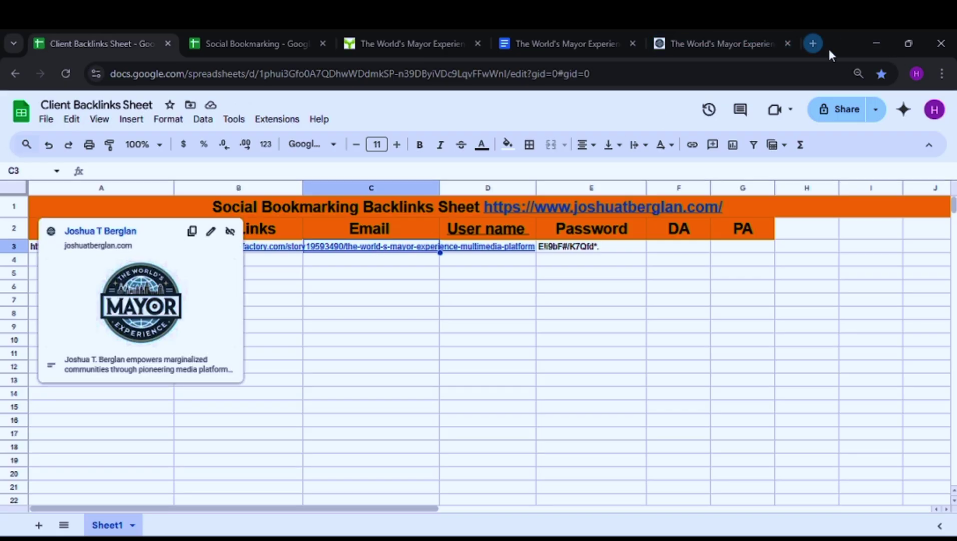
click(813, 44)
click(934, 138)
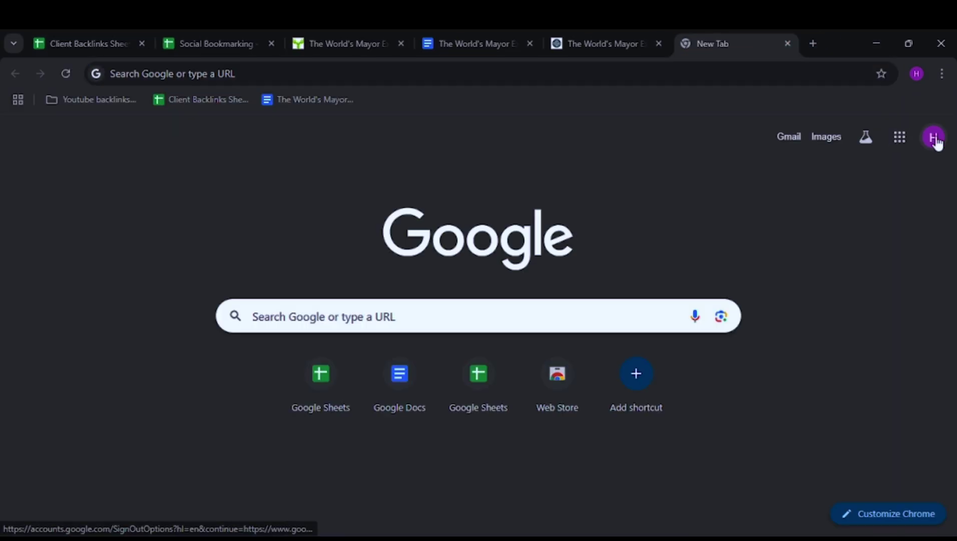
drag(866, 180, 719, 171)
drag(299, 64, 320, 247)
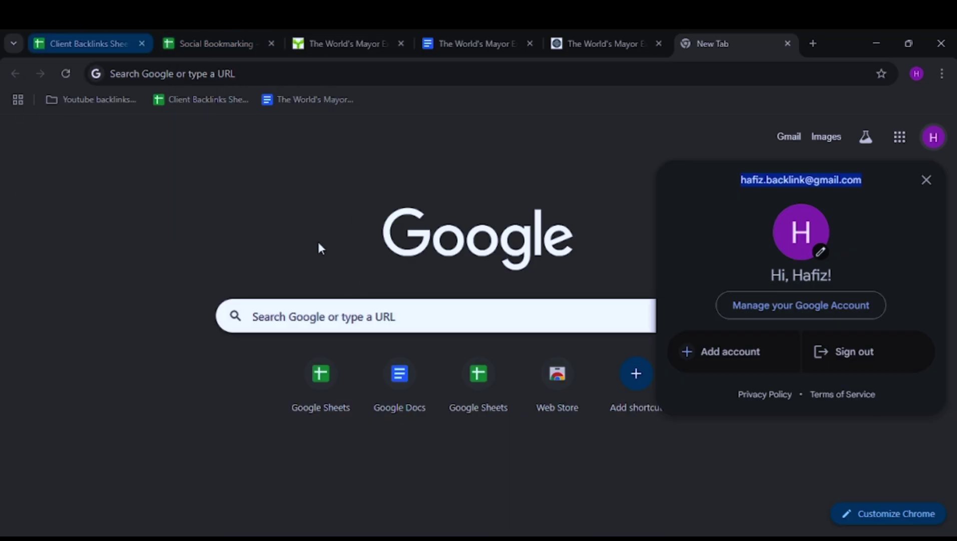
click(124, 40)
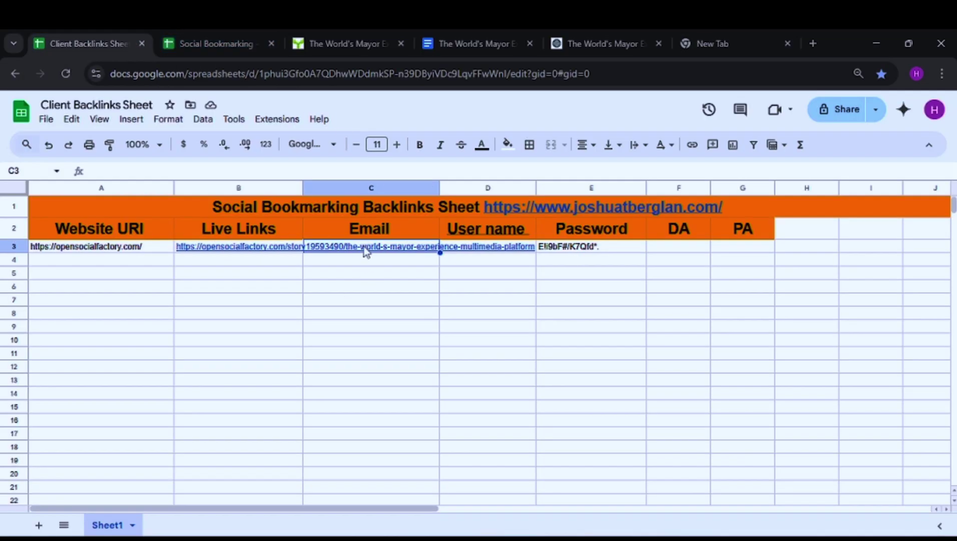
key(ctrl+v)
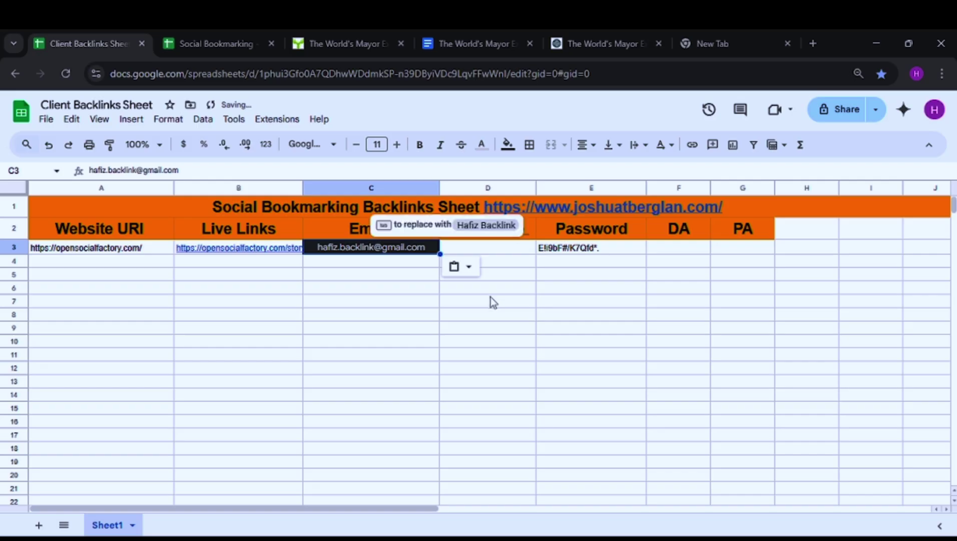
click(490, 298)
- Format the email cell C3 with a white fill and black text
click(429, 250)
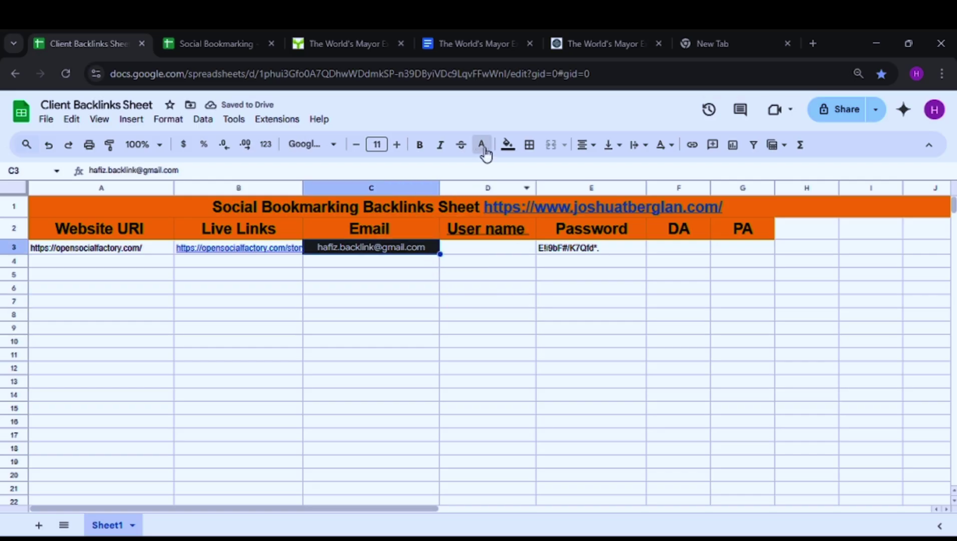
click(508, 145)
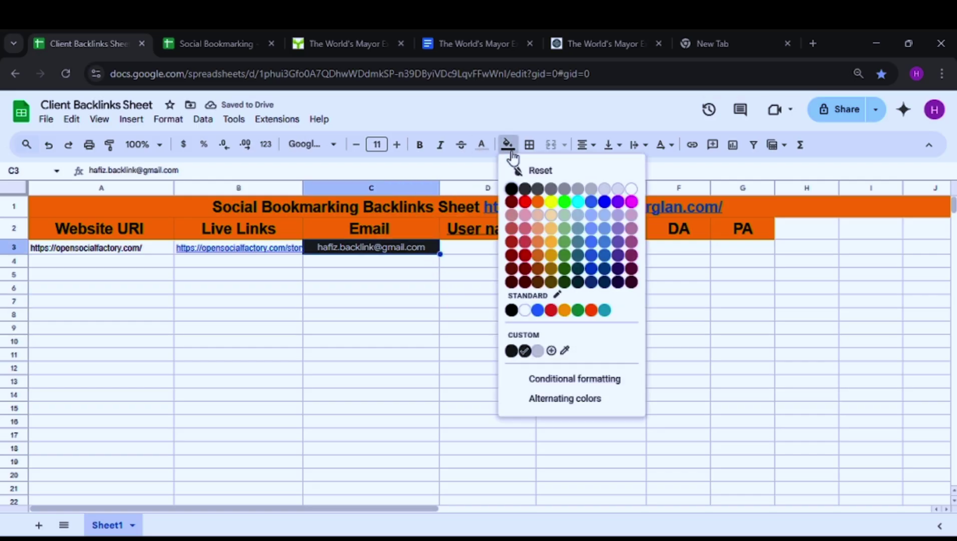
click(633, 189)
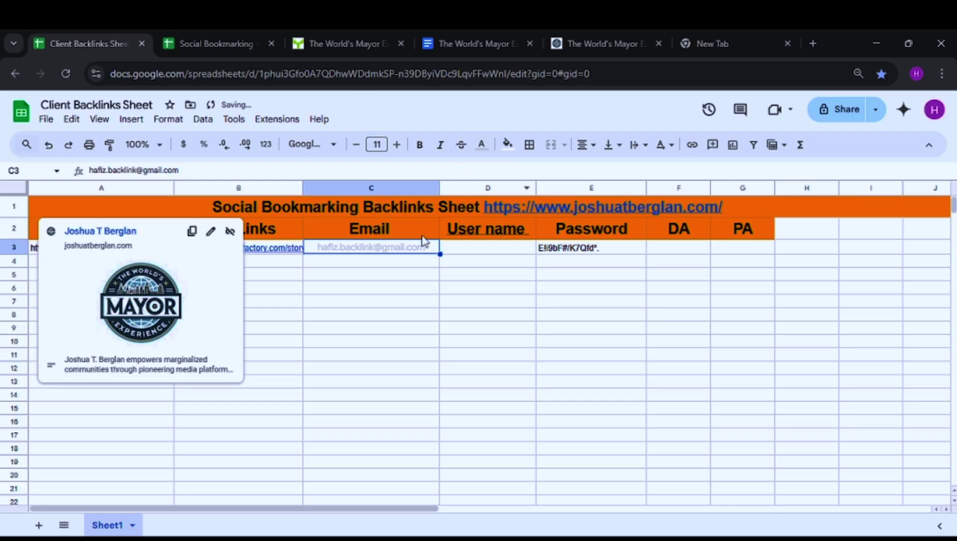
click(482, 145)
click(485, 189)
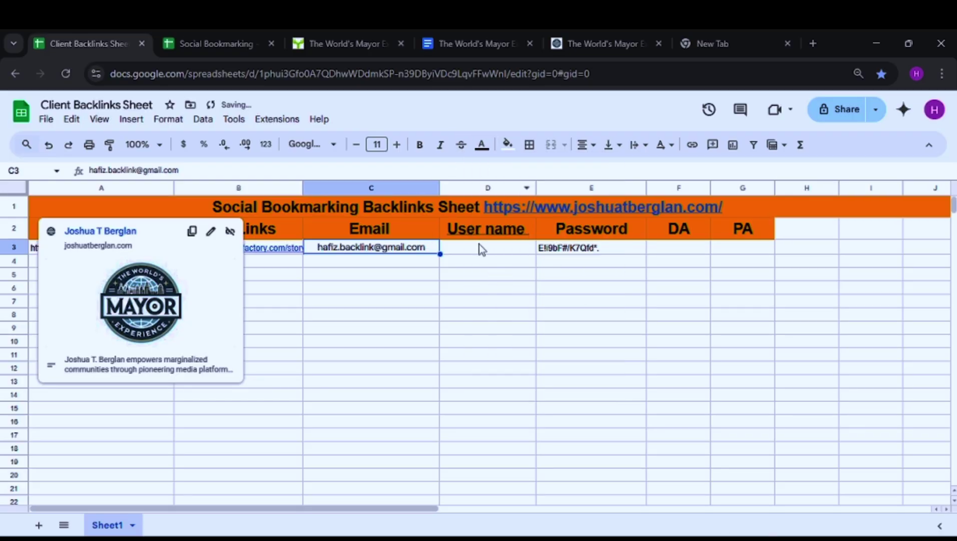
click(488, 288)
- Enter the account's username in cell D3 under User name
click(482, 246)
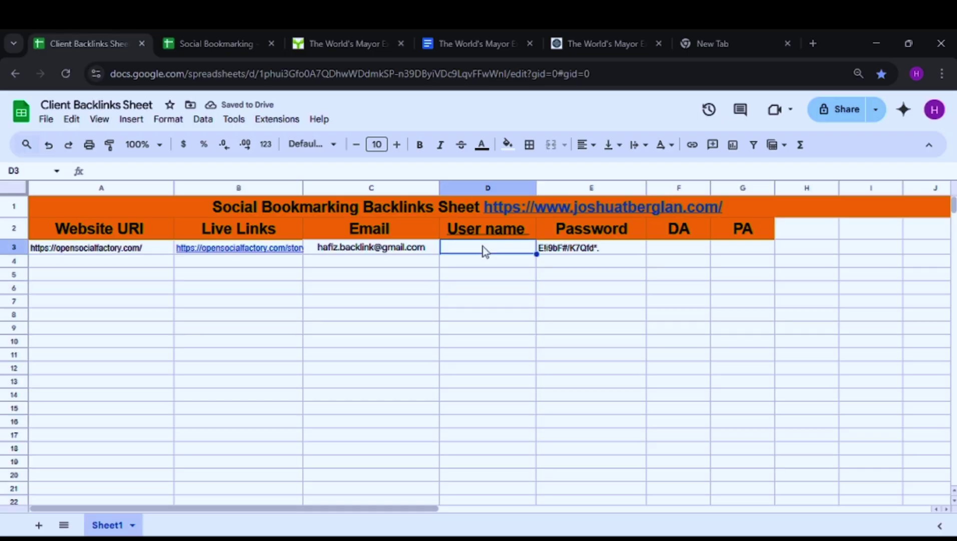
text(ar)
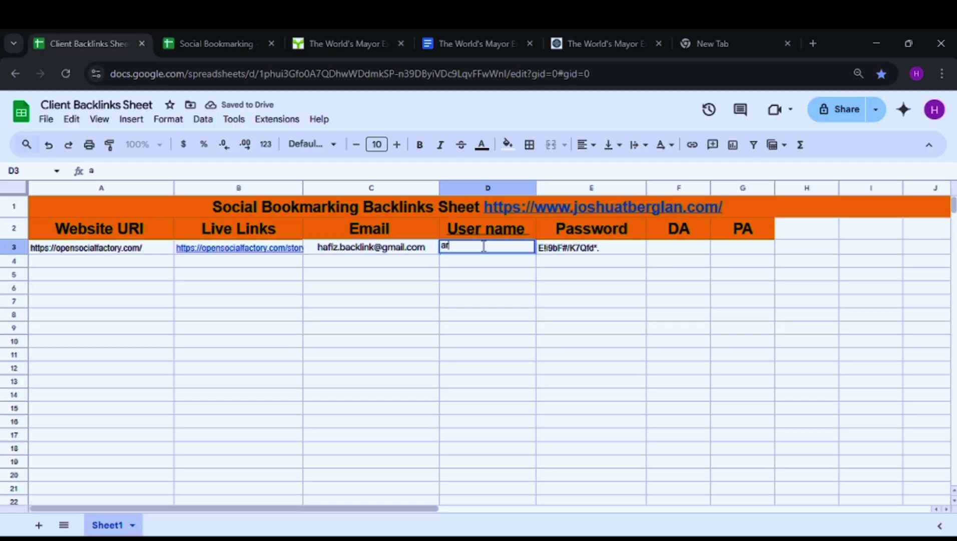
text(afat01)
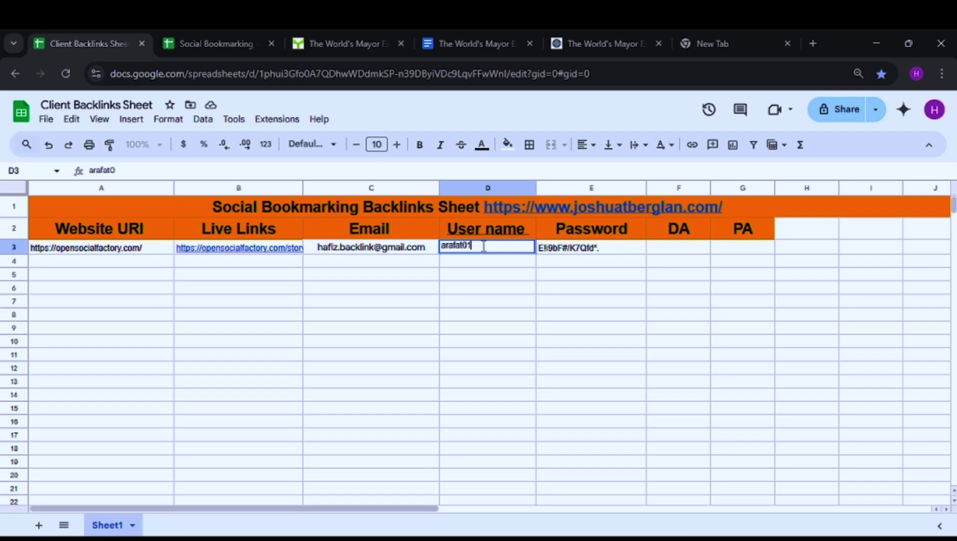
click(640, 336)
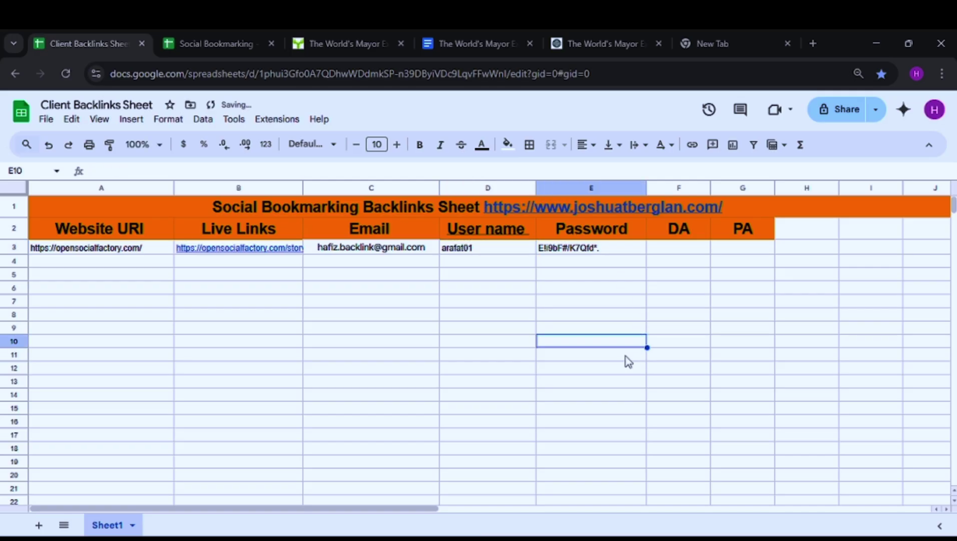
click(217, 36)
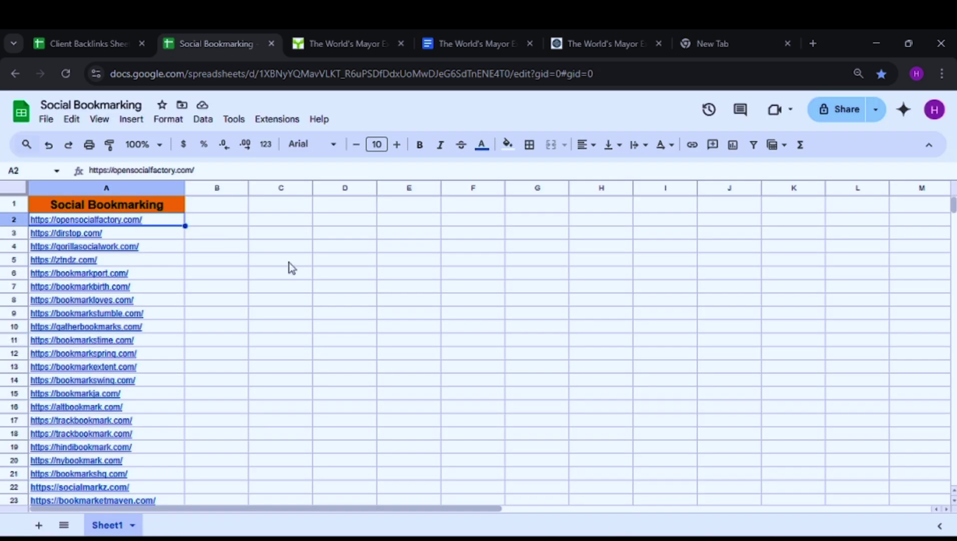
key(ctrl+c)
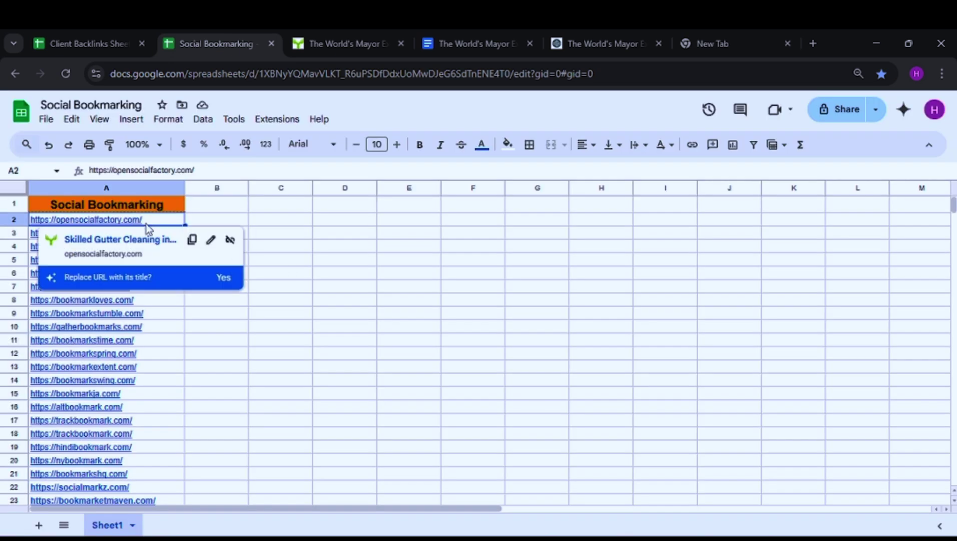
click(110, 36)
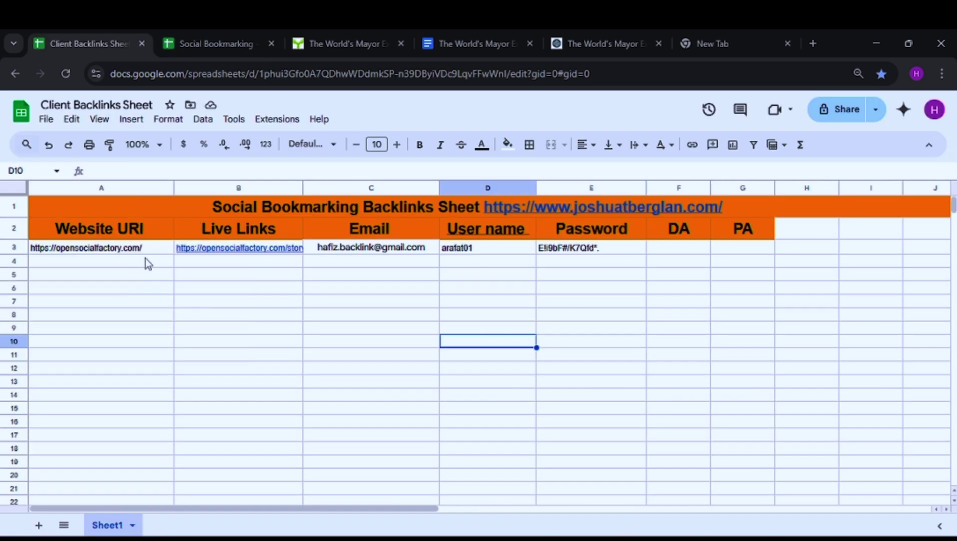
click(138, 250)
key(ctrl+v)
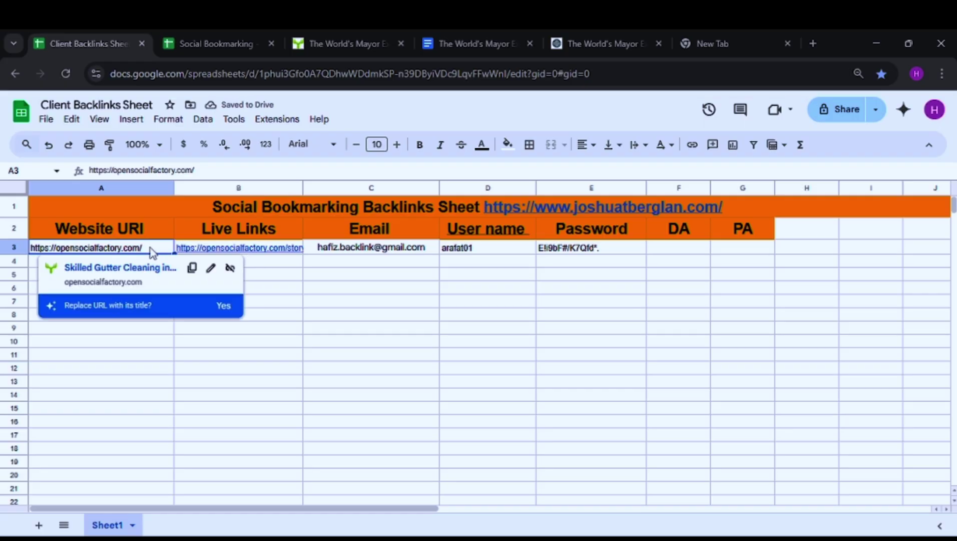
click(449, 315)
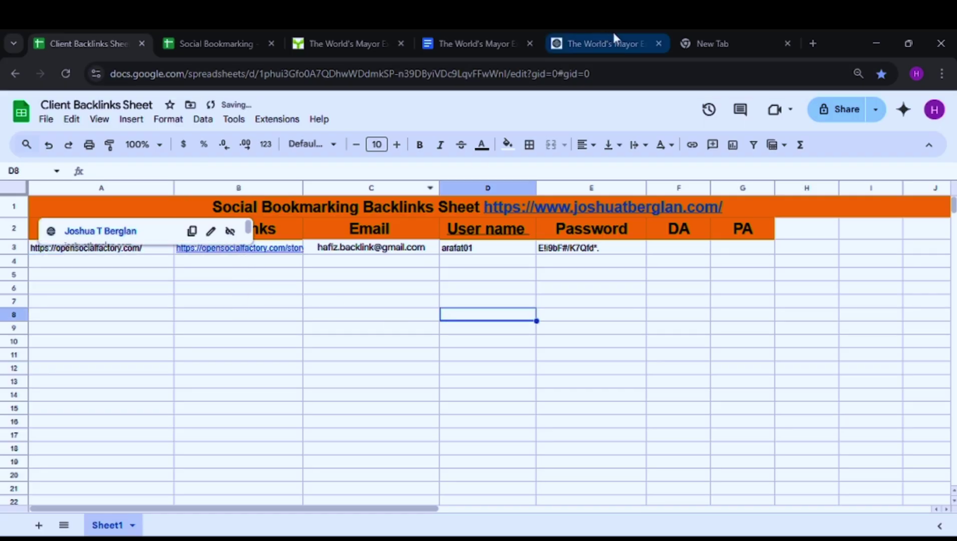
- Copy the site address from cell A3, then search Google for "da pa checker" and open the websiteseochecker.com result
click(679, 314)
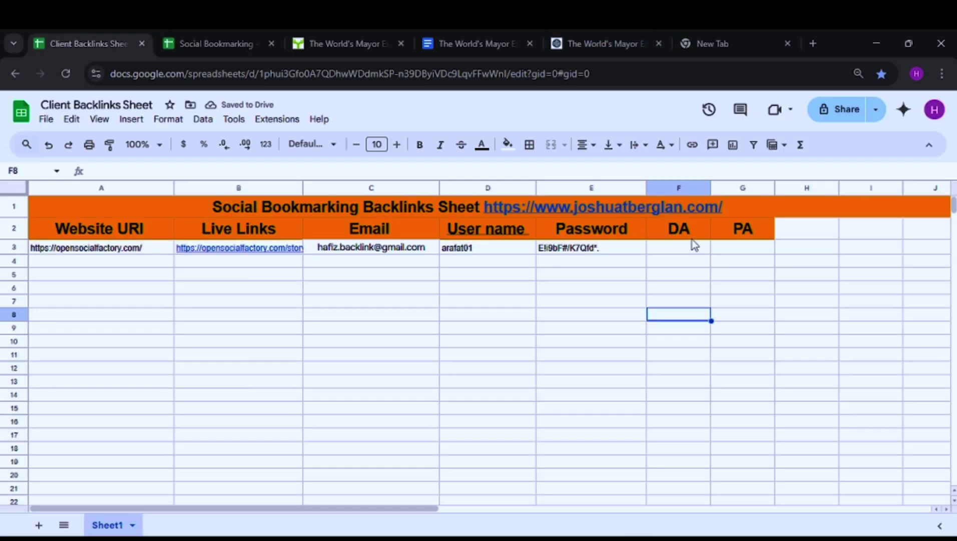
click(163, 246)
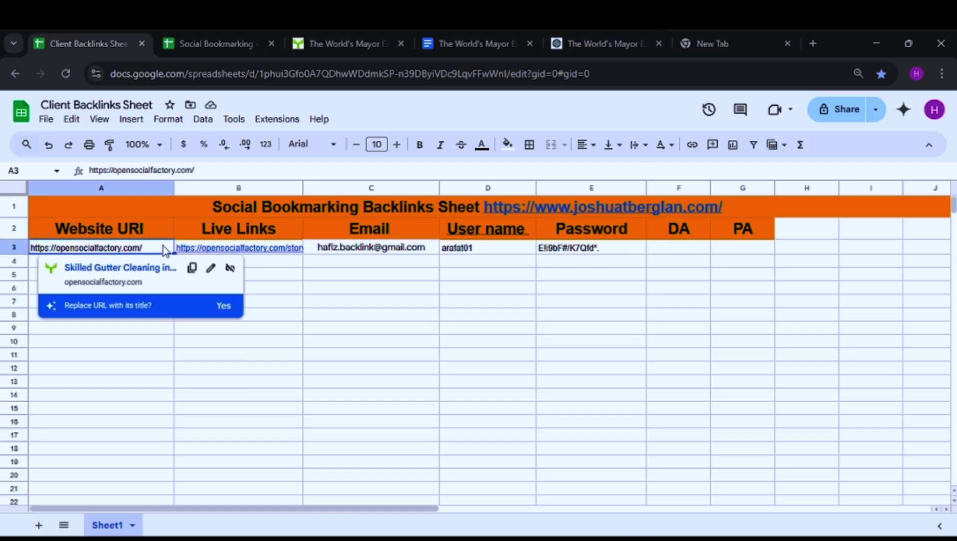
click(744, 35)
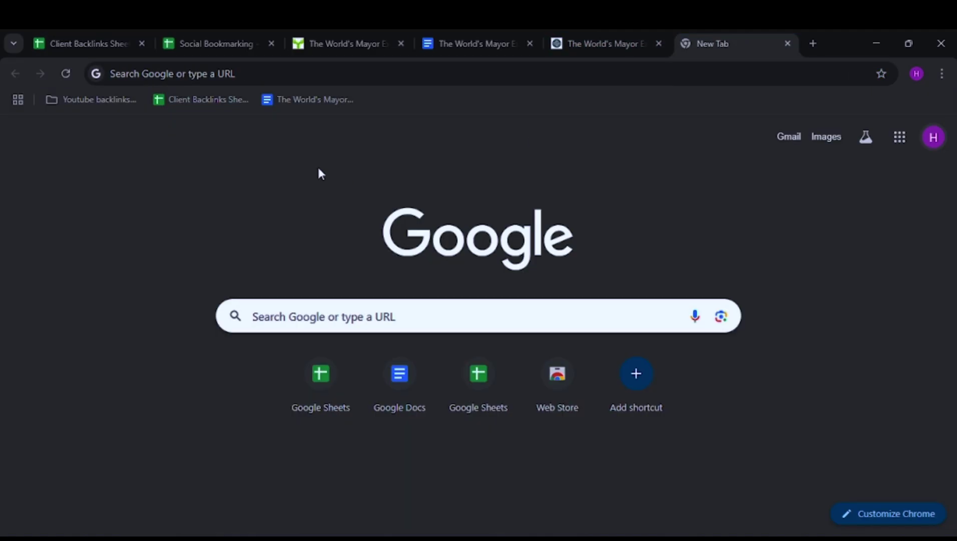
click(272, 73)
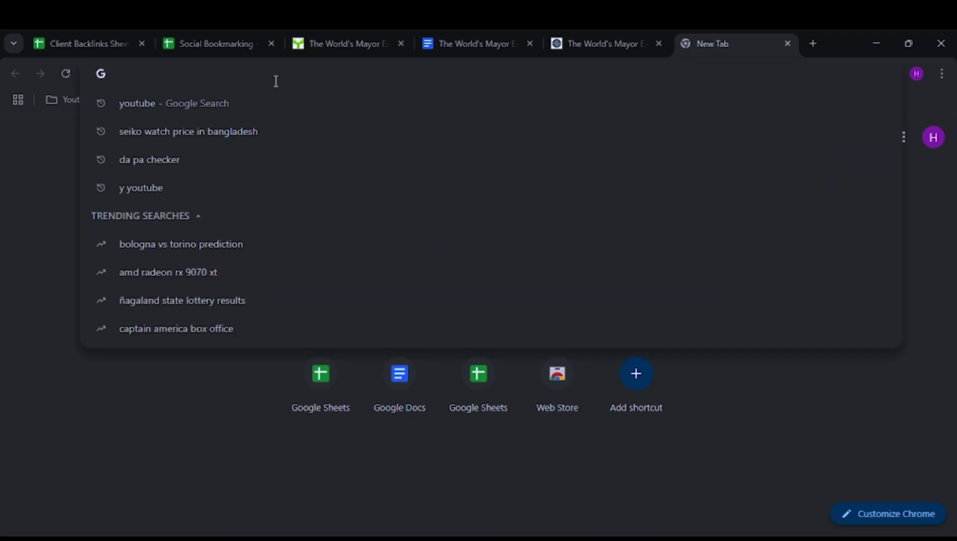
text(da pa)
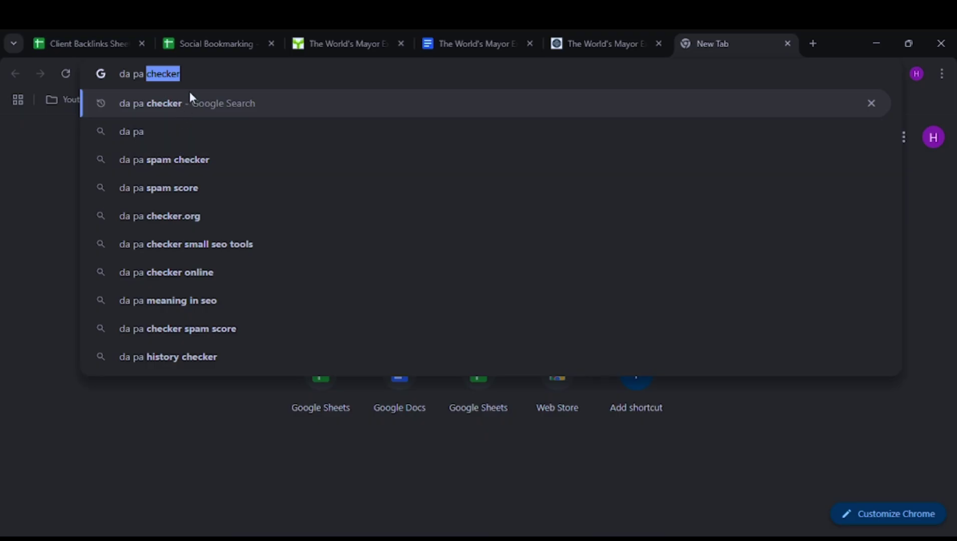
text(checker)
key(Return)
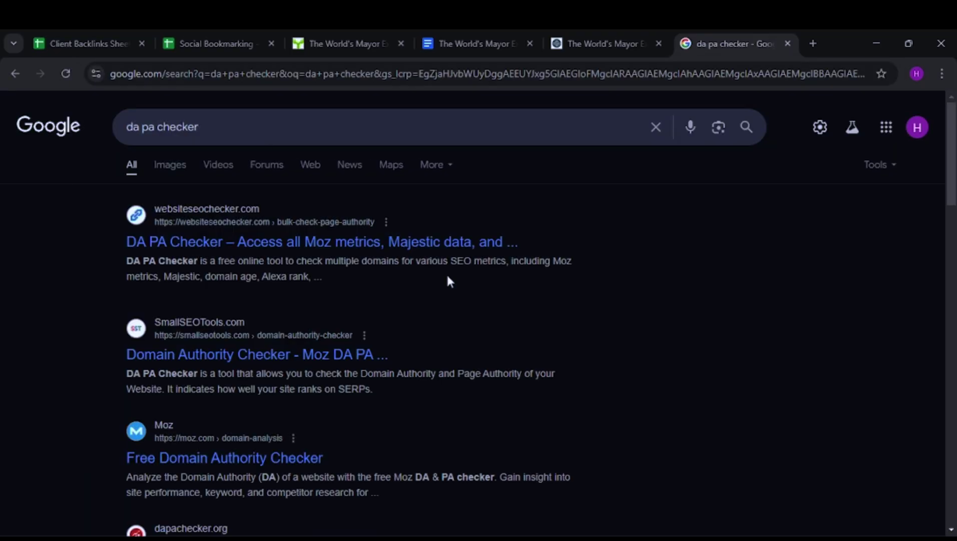
click(171, 242)
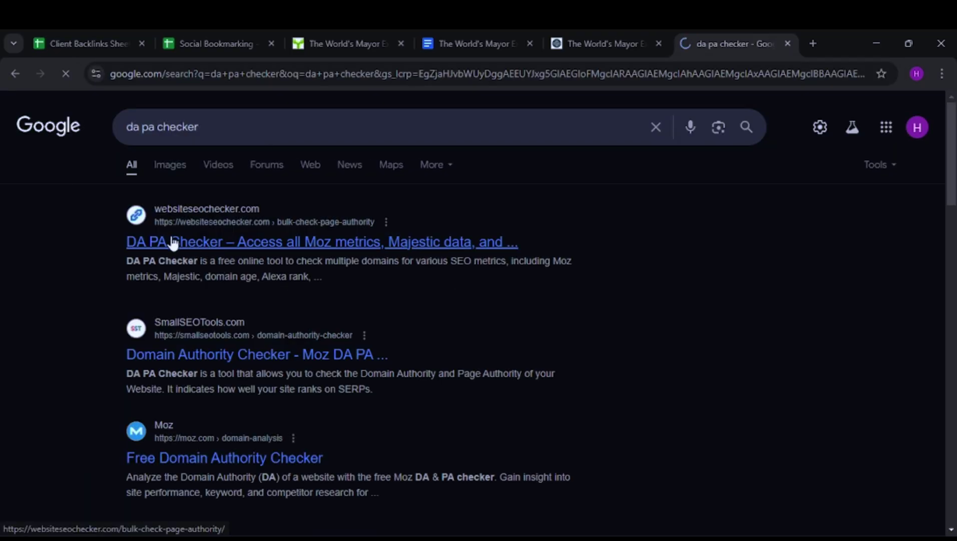
click(423, 141)
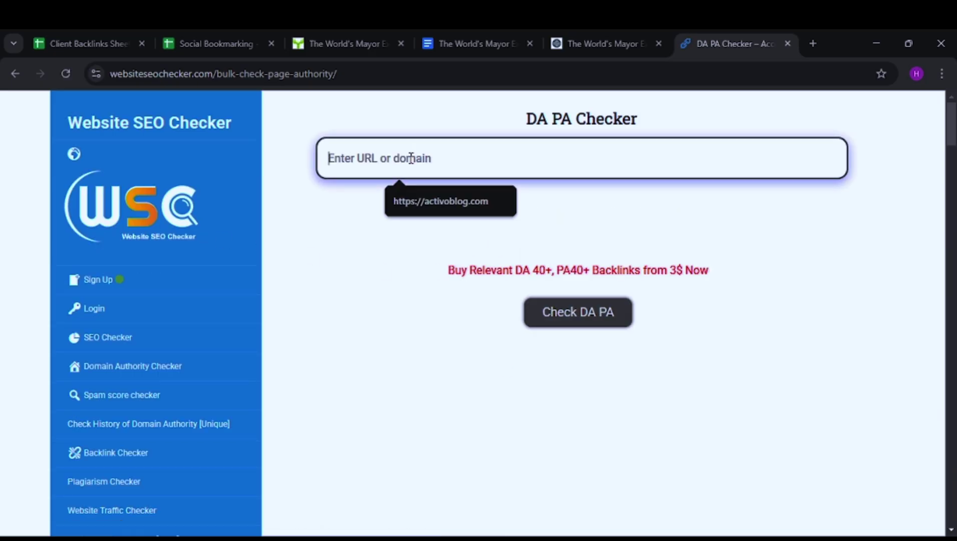
key(ctrl+v)
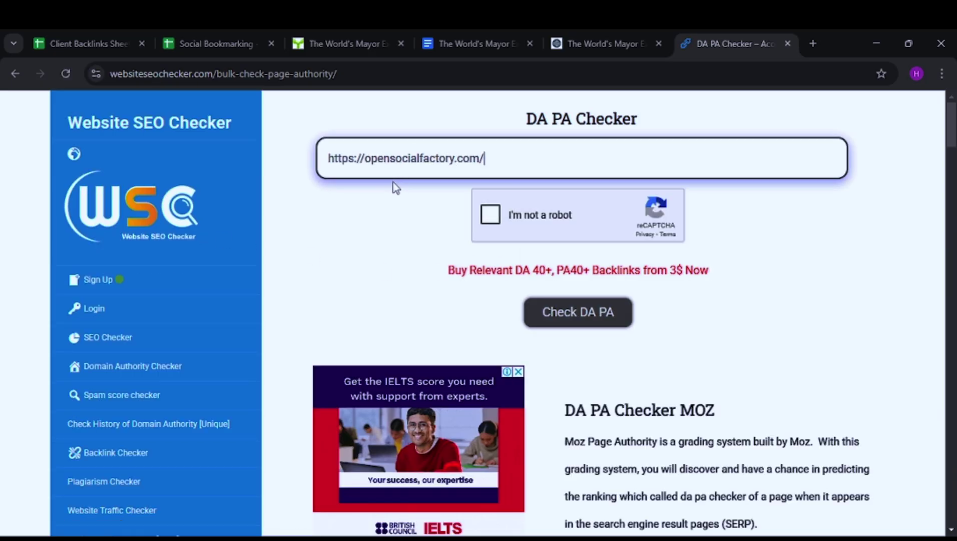
click(496, 216)
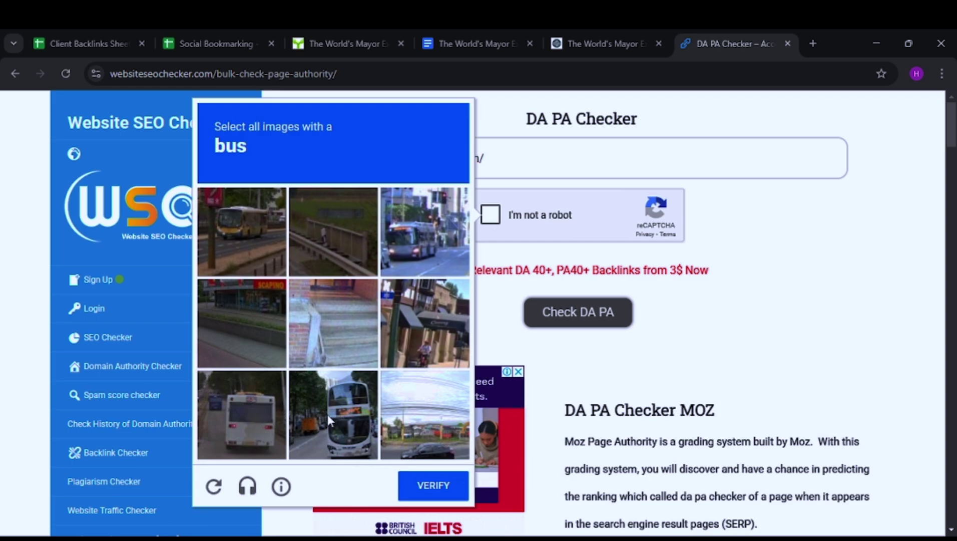
click(246, 420)
click(358, 402)
click(395, 237)
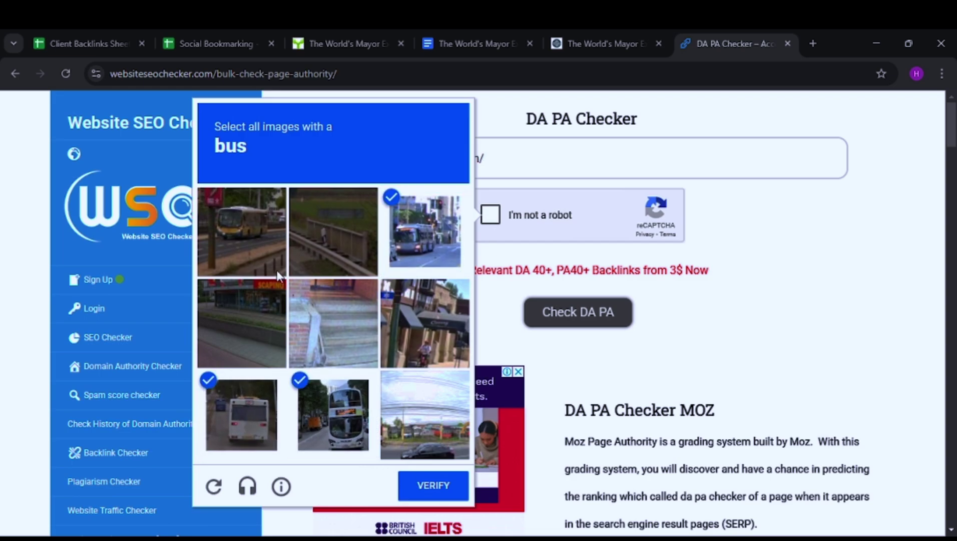
click(260, 240)
click(443, 489)
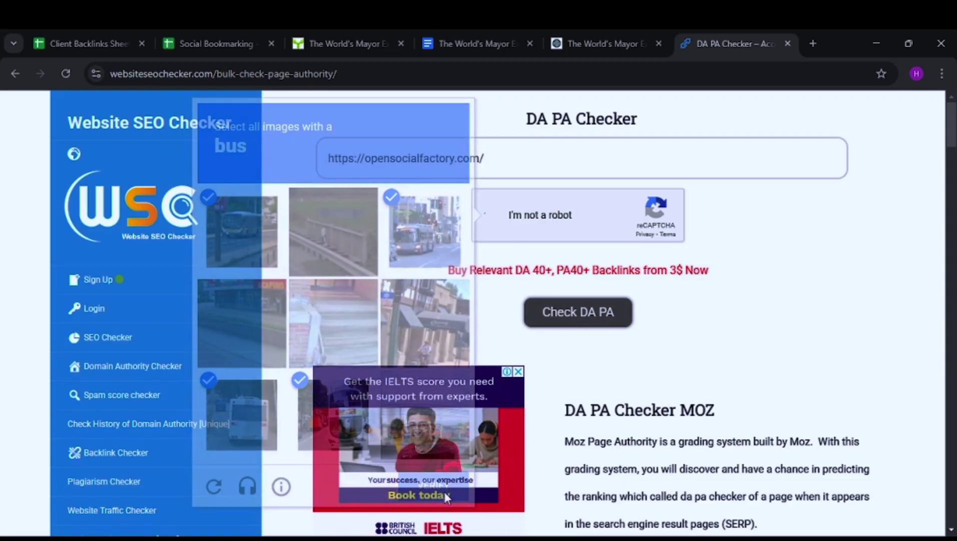
- Run the DA PA check and review the site's Domain Authority and Page Authority results
click(577, 321)
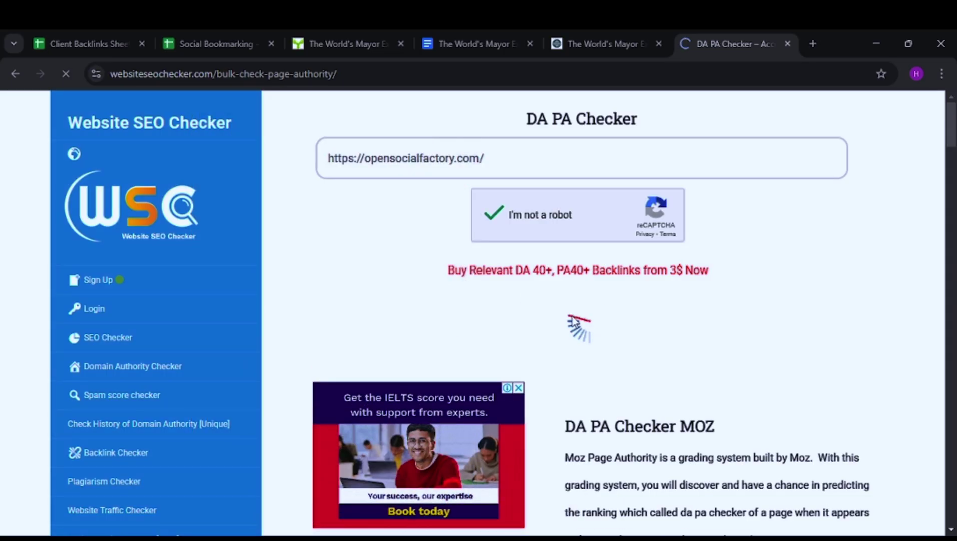
scroll(576, 321, down, 3)
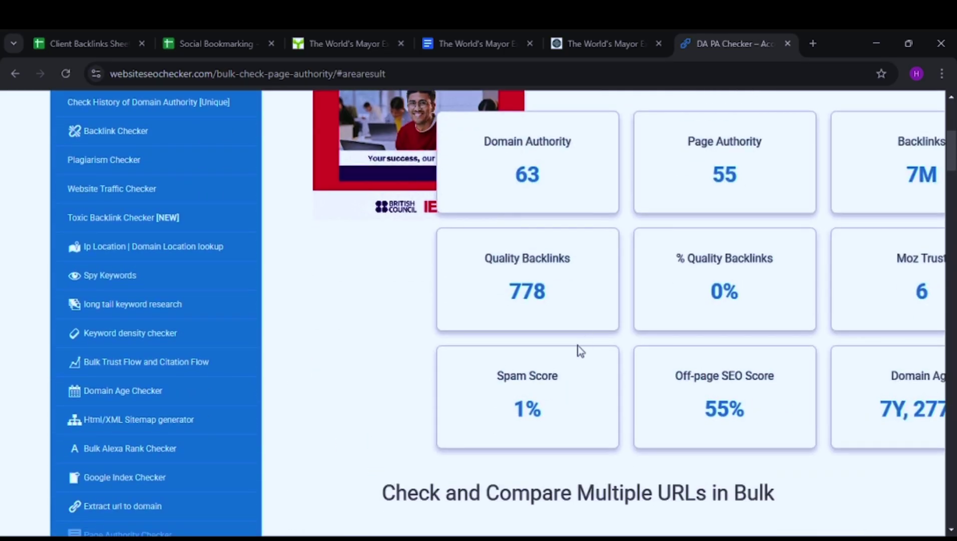
scroll(578, 348, up, 3)
scroll(516, 236, down, 2)
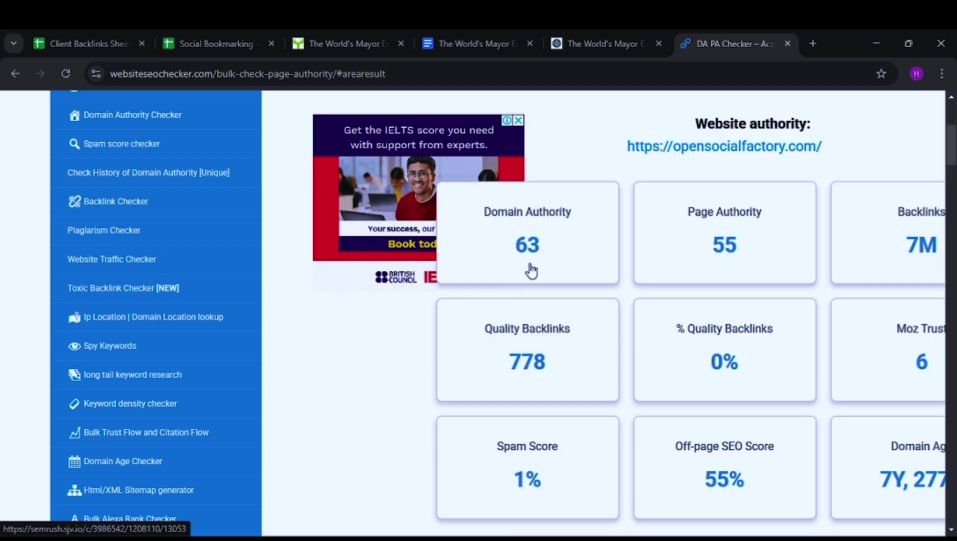
click(92, 43)
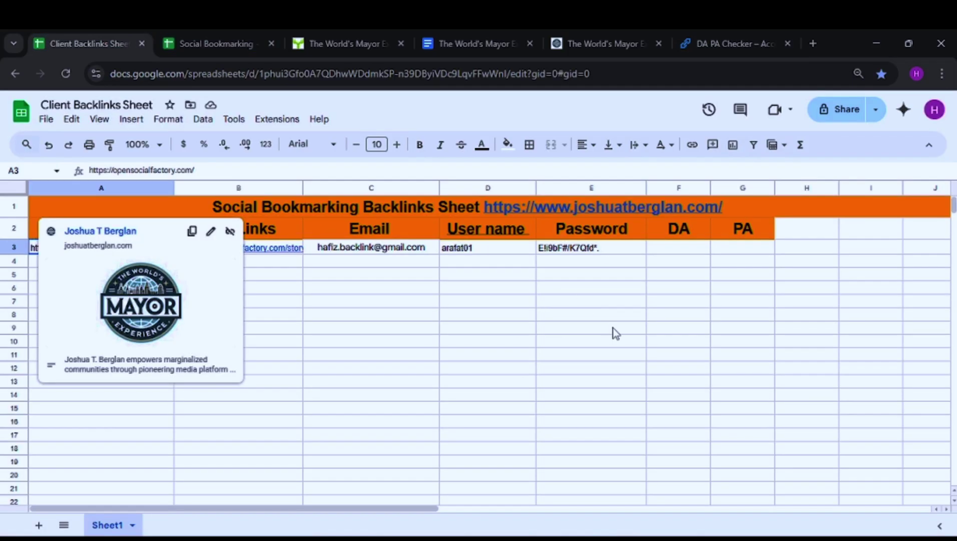
key(ctrl+c)
click(695, 251)
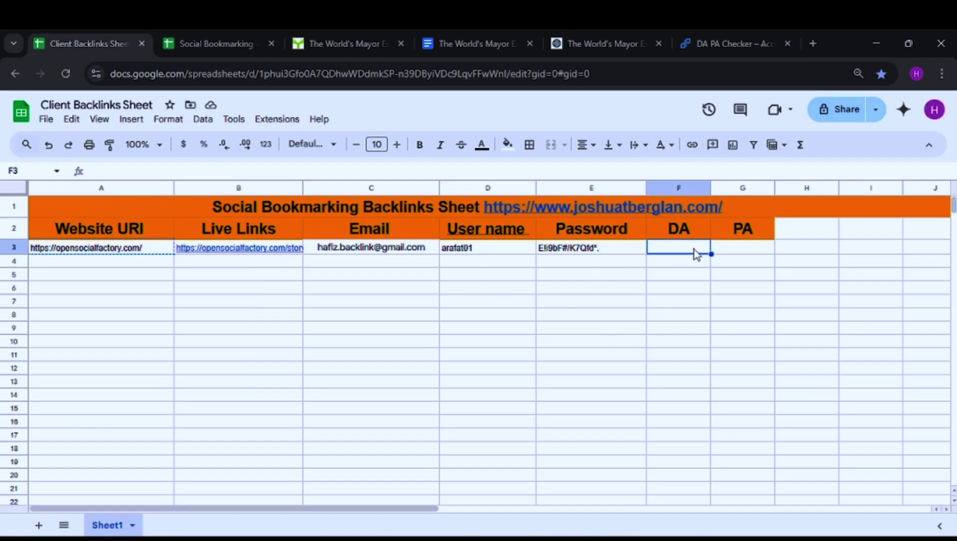
click(730, 36)
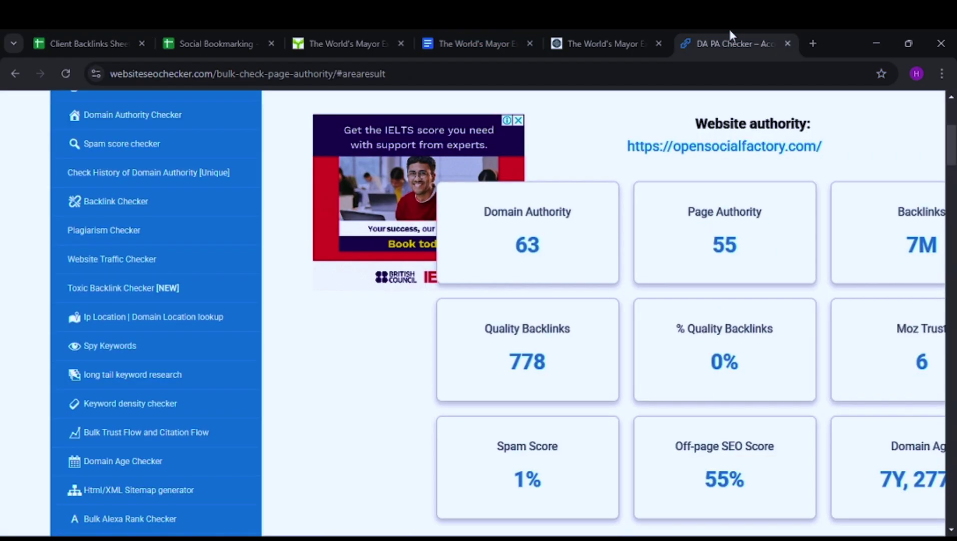
click(99, 31)
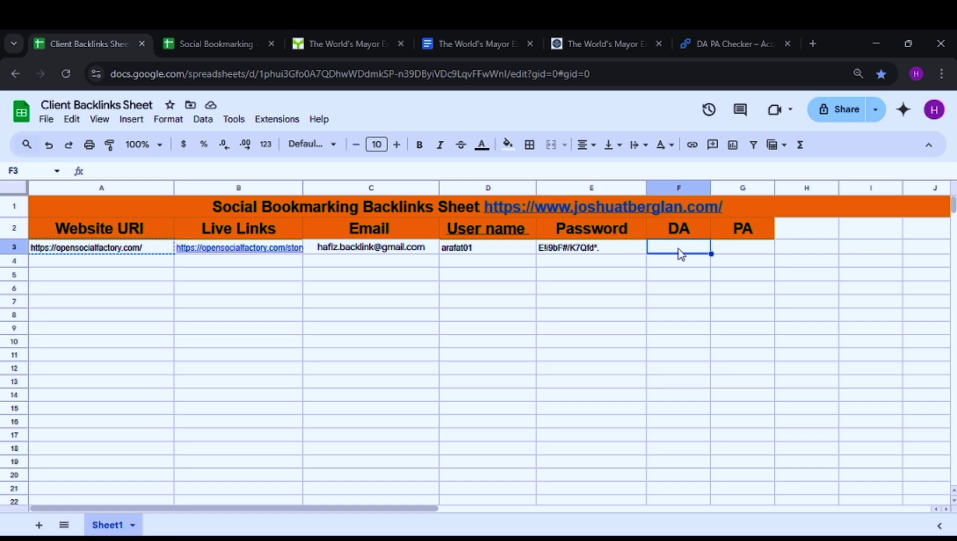
text(63)
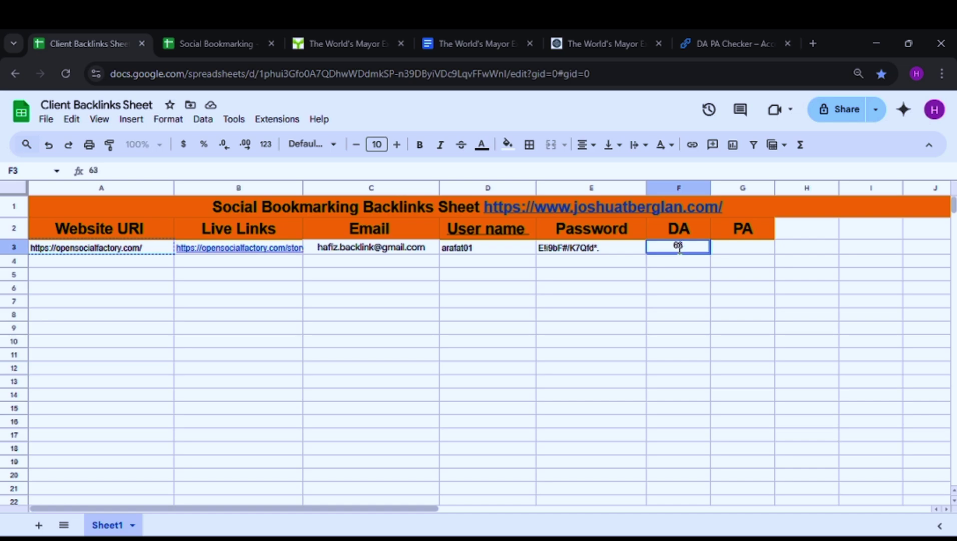
click(726, 250)
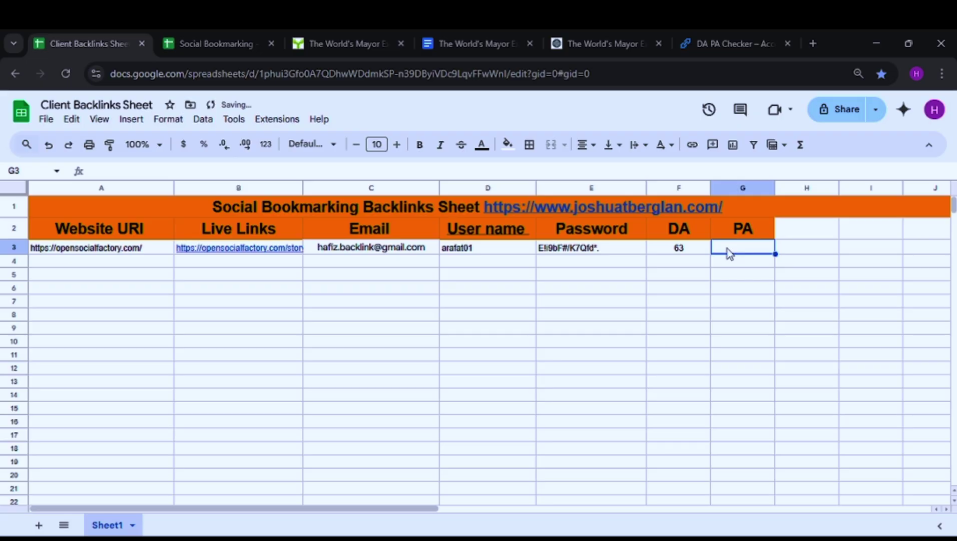
text(55)
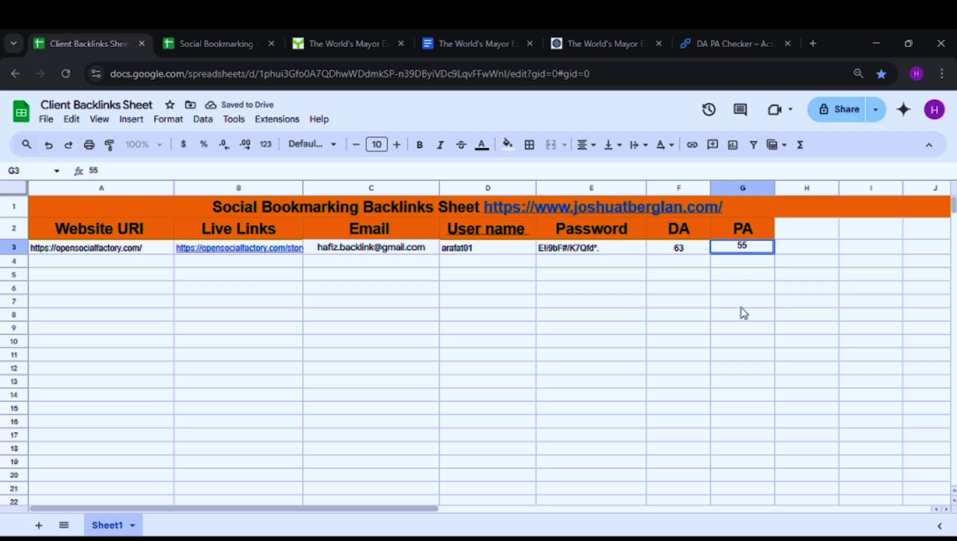
click(742, 303)
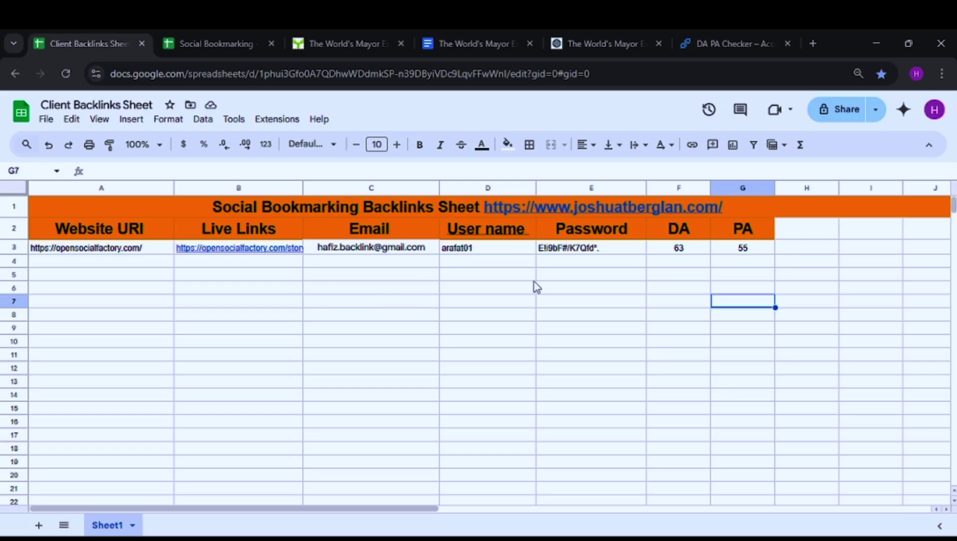
scroll(667, 350, down, 5)
scroll(642, 333, up, 5)
mouse_move(696, 538)
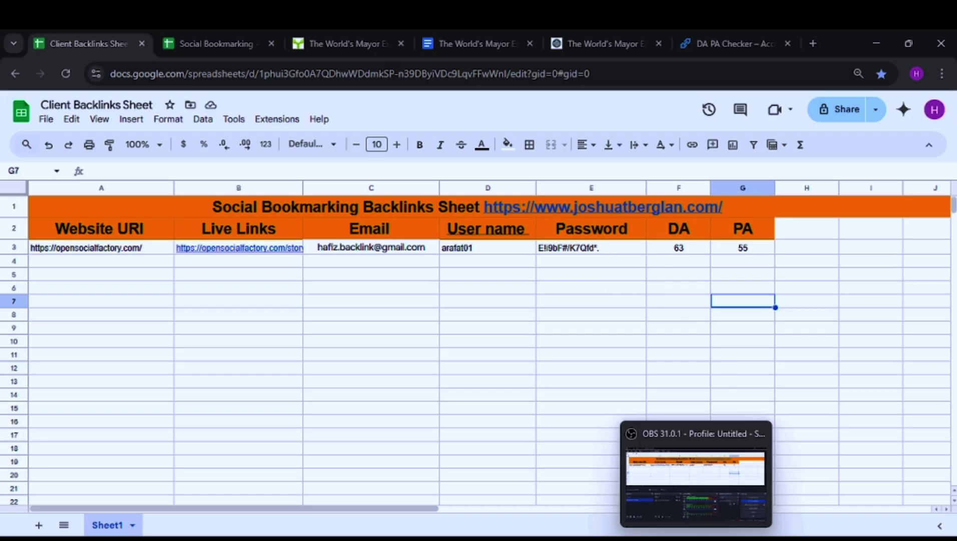